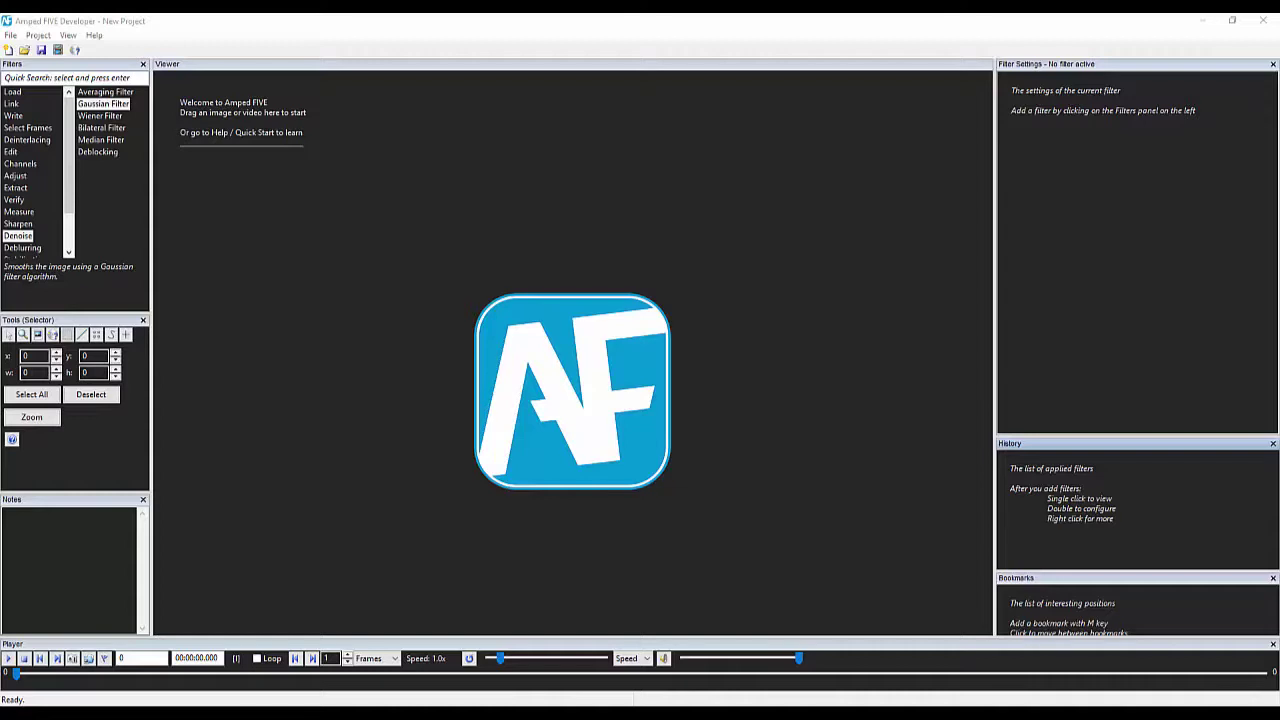
Convert the dropped DVR video, opening all converted files with one chain per file
{"action": "left_click_drag", "start_coordinate": [1274, 430], "coordinate": [766, 443]}
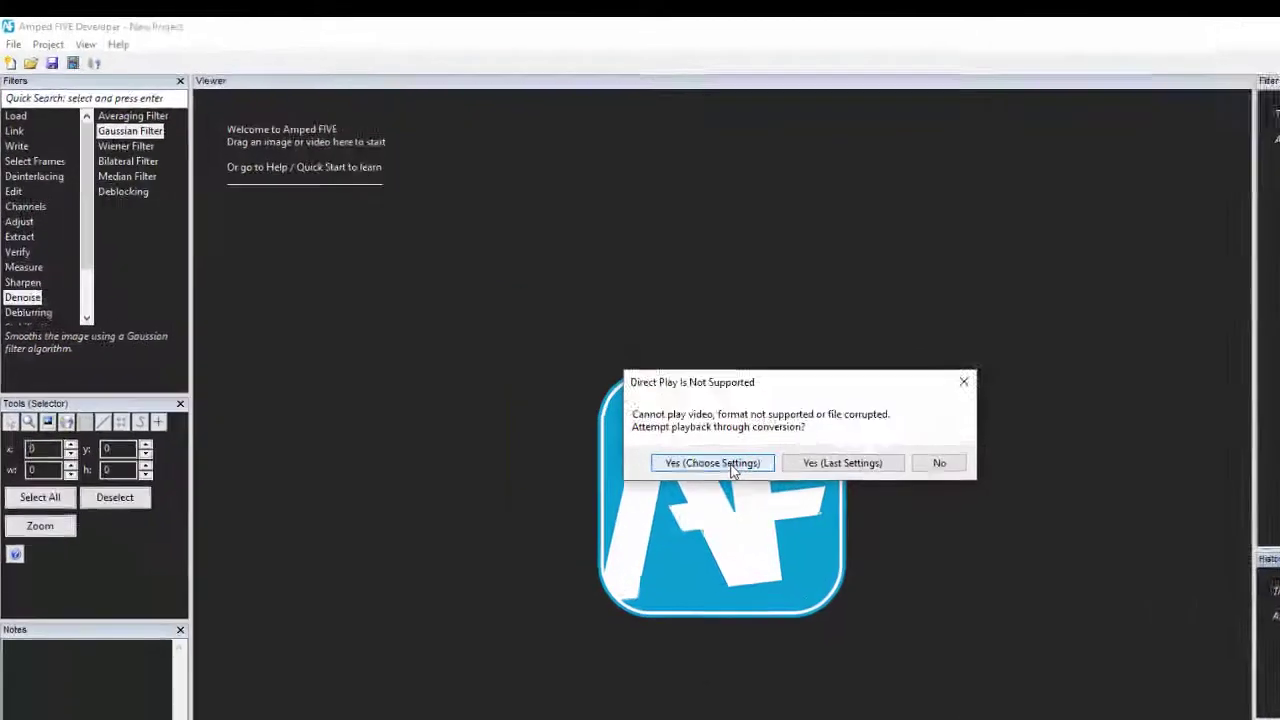
{"action": "left_click", "coordinate": [581, 372]}
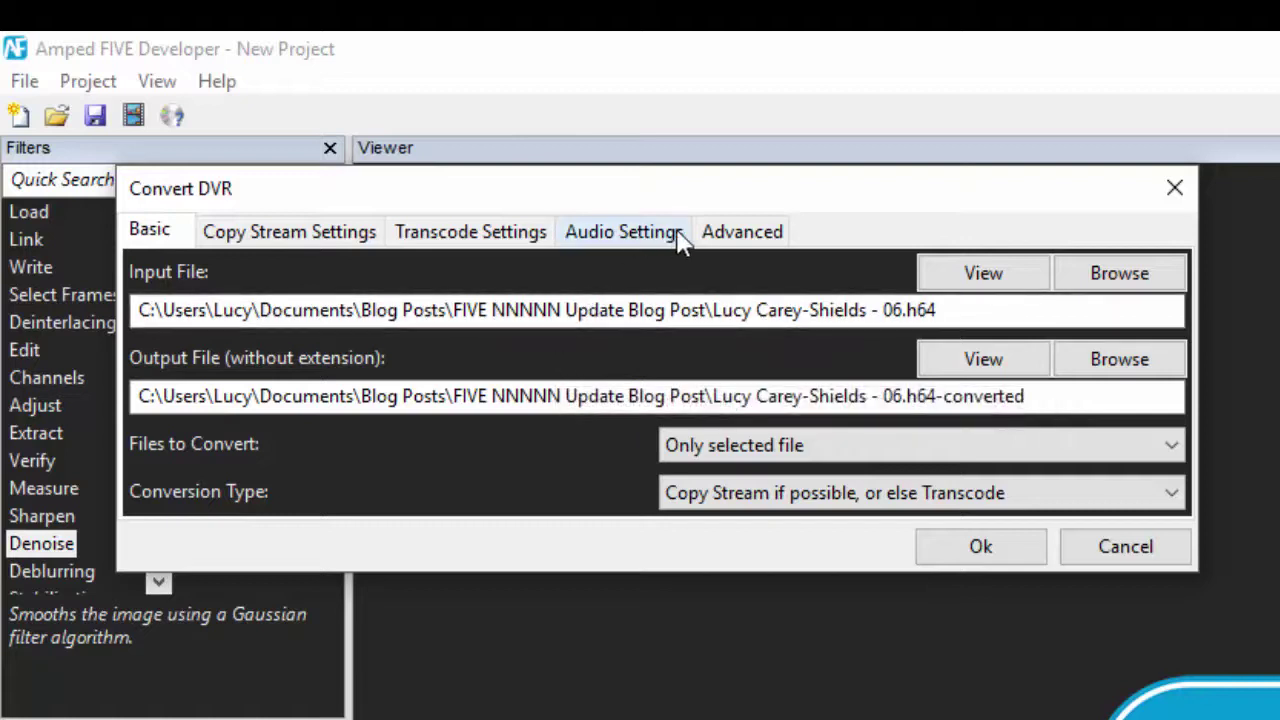
{"action": "left_click", "coordinate": [738, 242]}
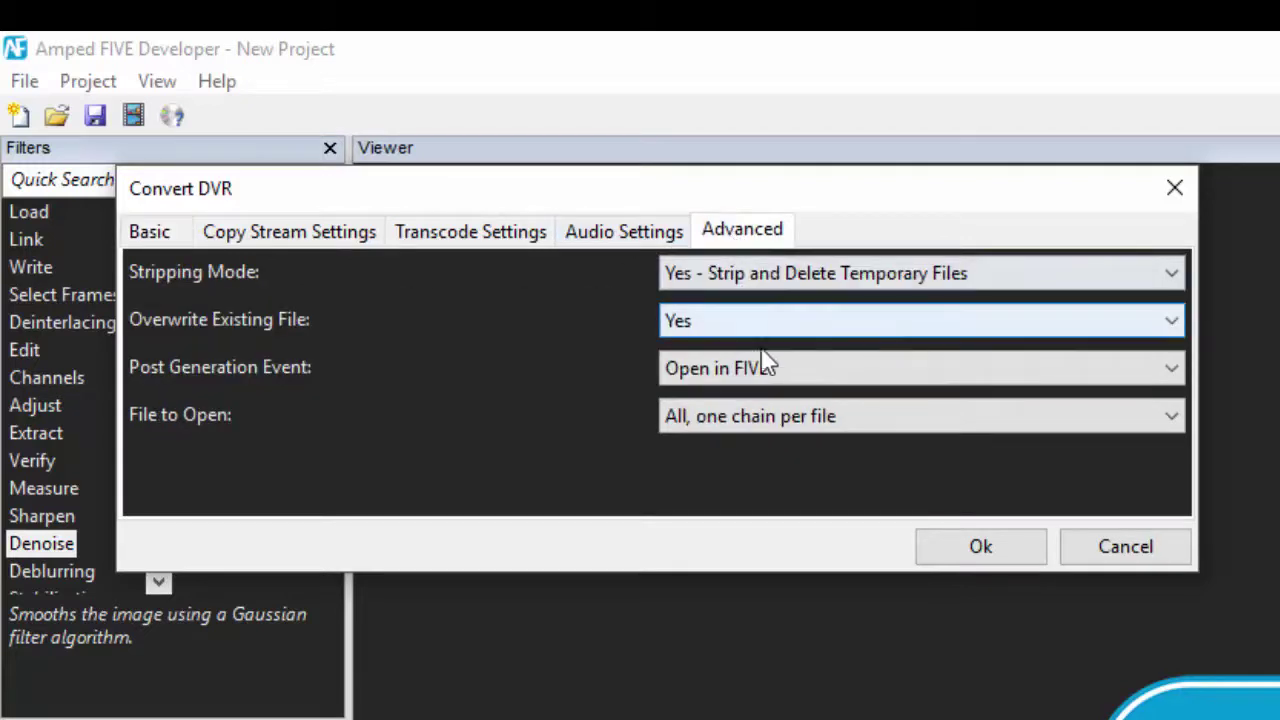
{"action": "left_click", "coordinate": [810, 426]}
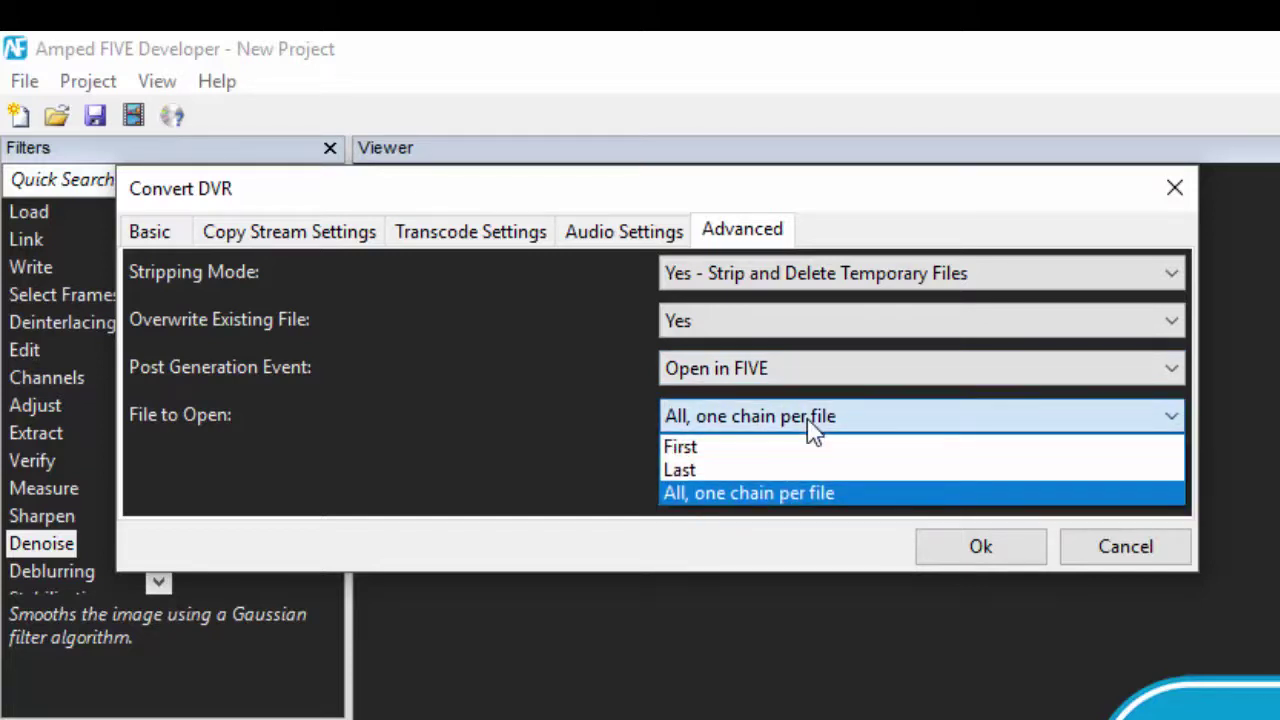
{"action": "left_click", "coordinate": [789, 420]}
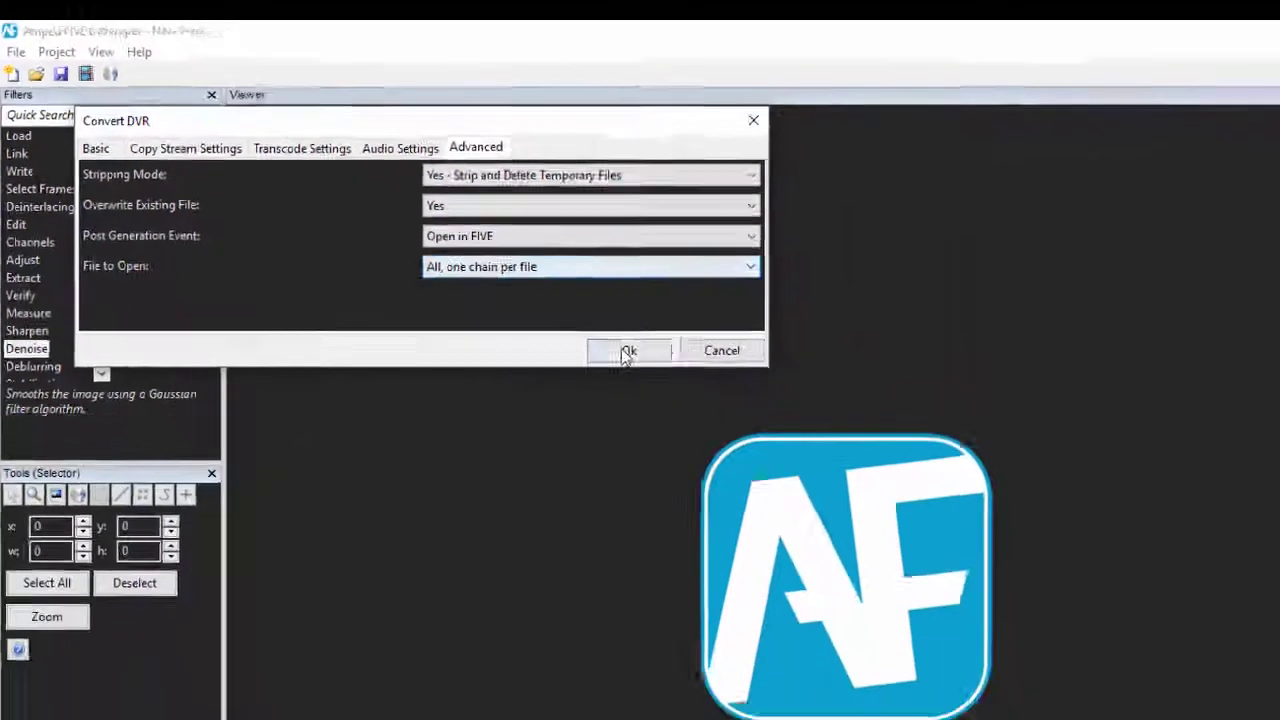
{"action": "left_click", "coordinate": [628, 352]}
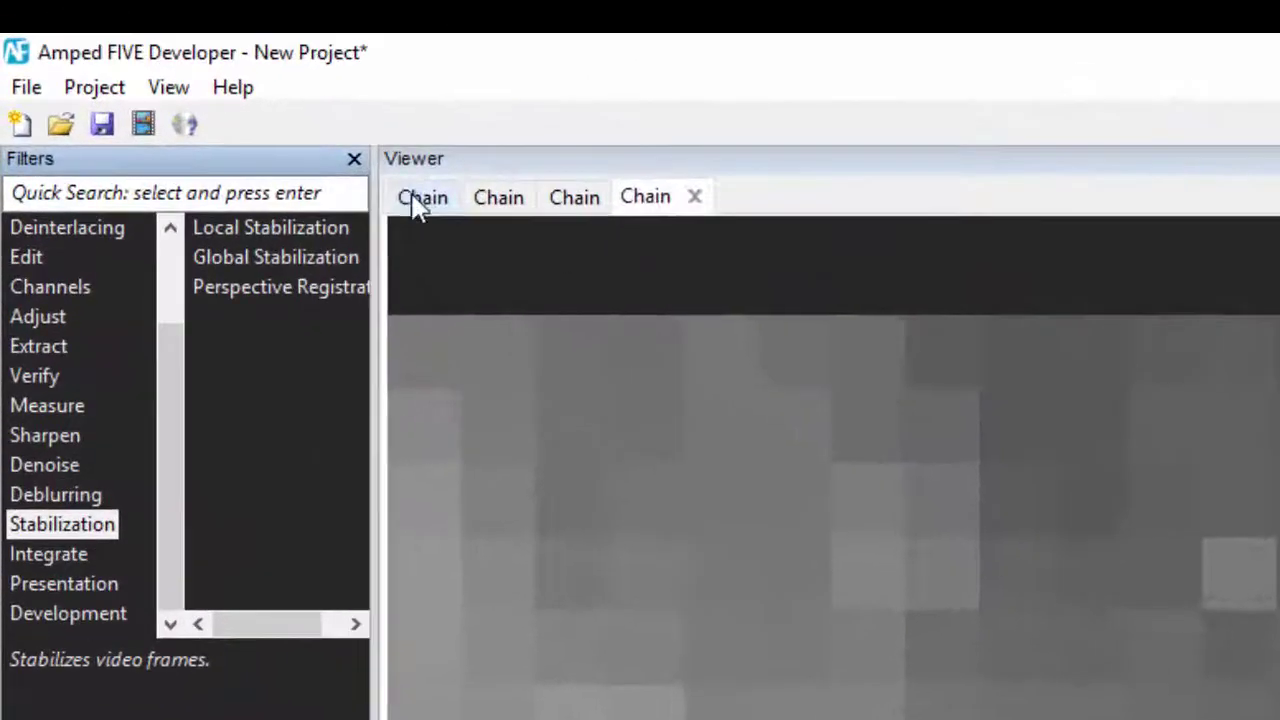
View the first, second and third converted chains, then scroll the History panel
{"action": "left_click", "coordinate": [170, 79]}
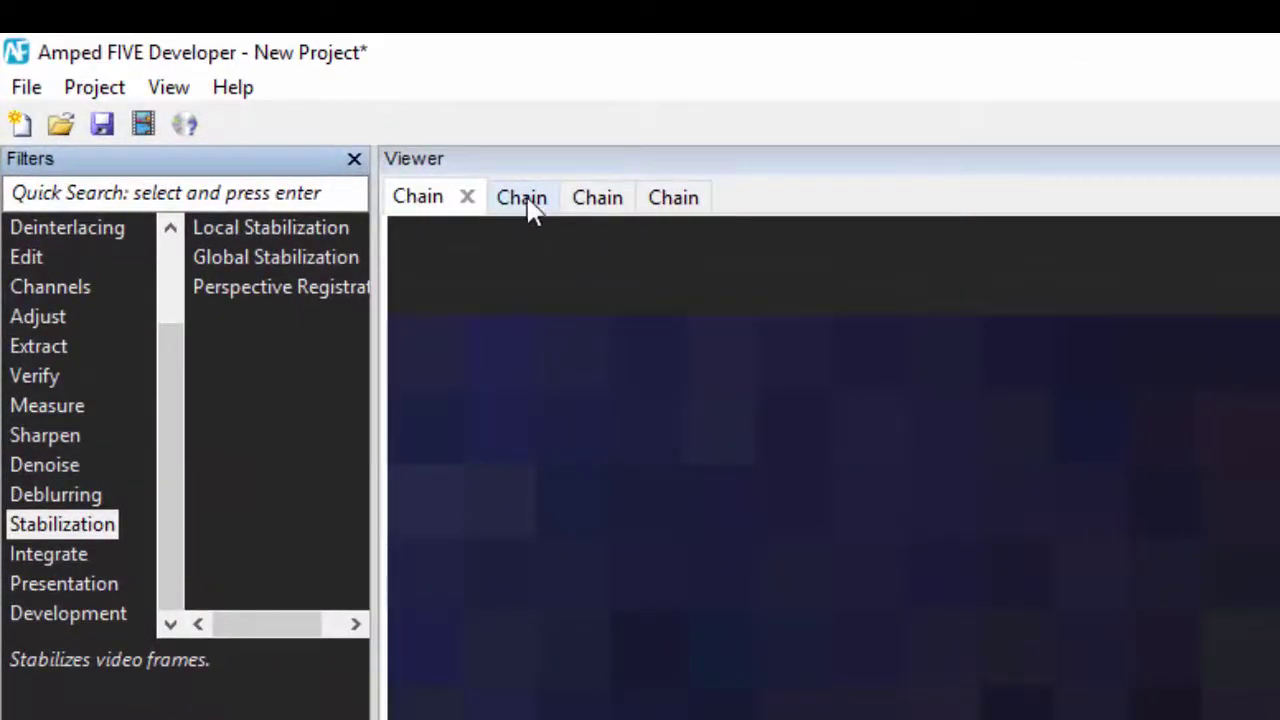
{"action": "left_click", "coordinate": [527, 199]}
{"action": "left_click", "coordinate": [597, 199]}
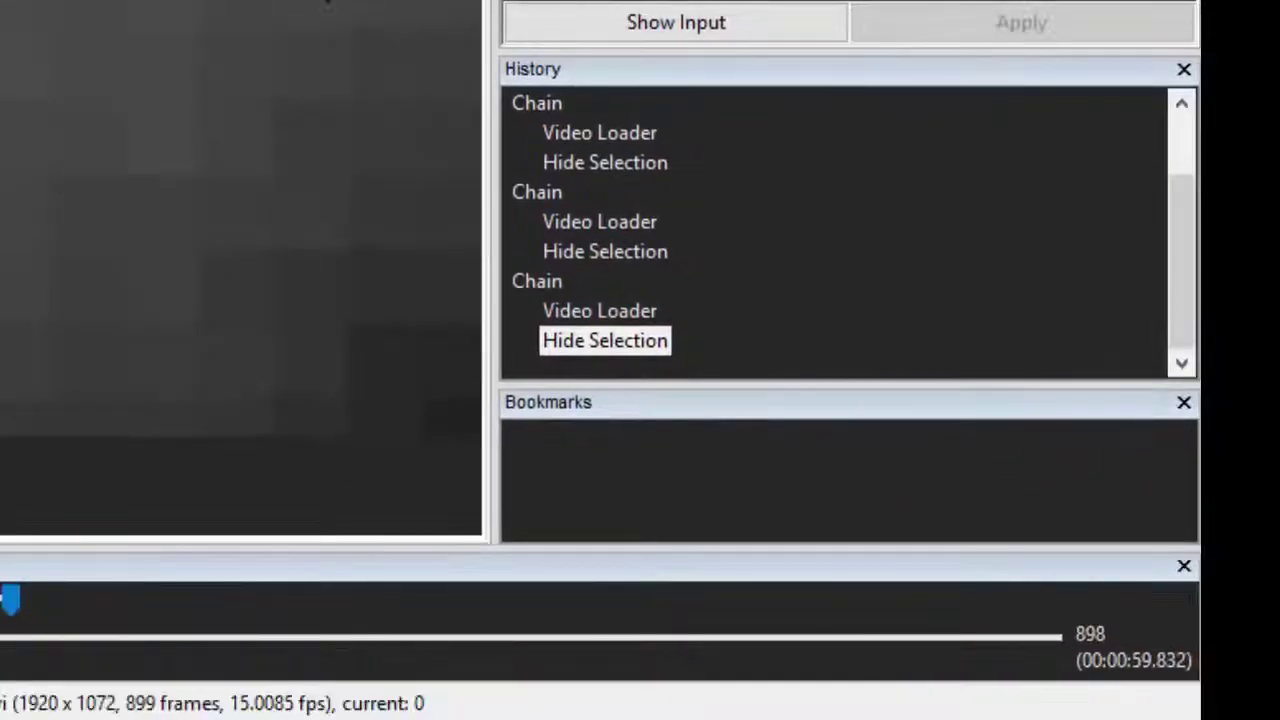
{"action": "left_click_drag", "start_coordinate": [1186, 228], "coordinate": [1188, 160]}
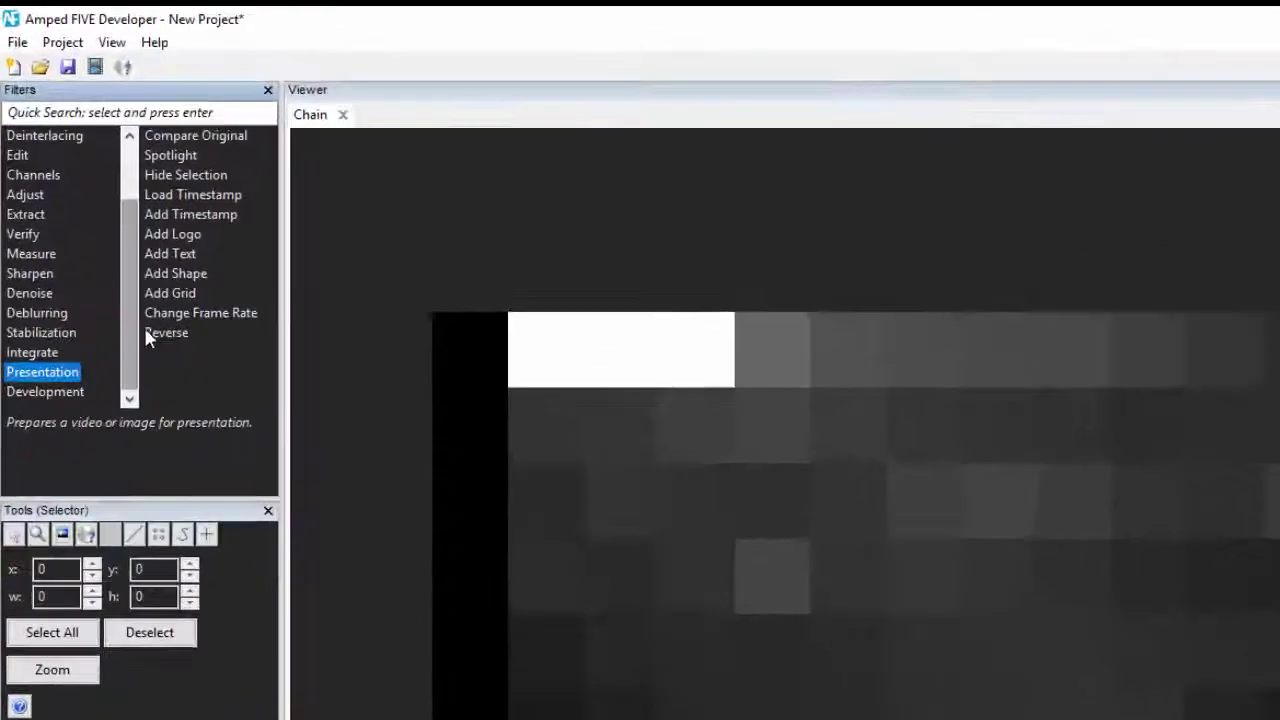
Add a Load Timestamp filter from Presentation, reading timestamps from the .srt file
{"action": "left_click", "coordinate": [104, 156]}
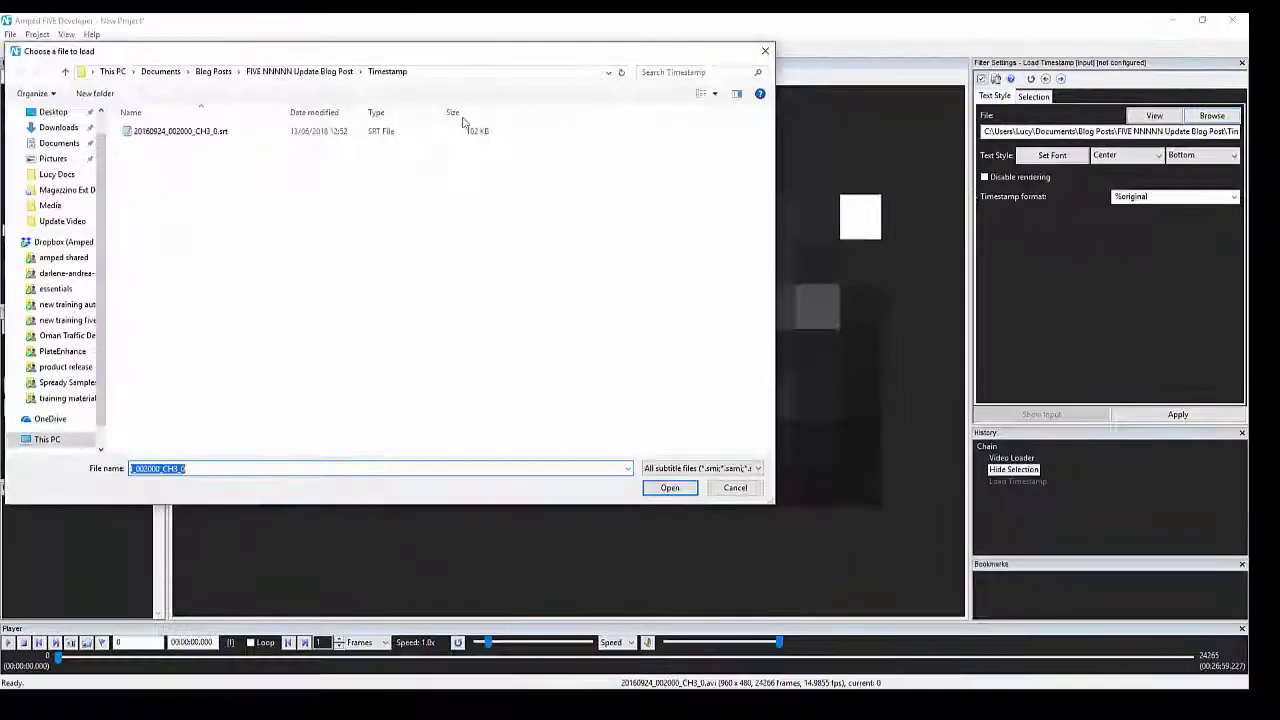
{"action": "left_click", "coordinate": [203, 131]}
{"action": "left_click", "coordinate": [664, 487]}
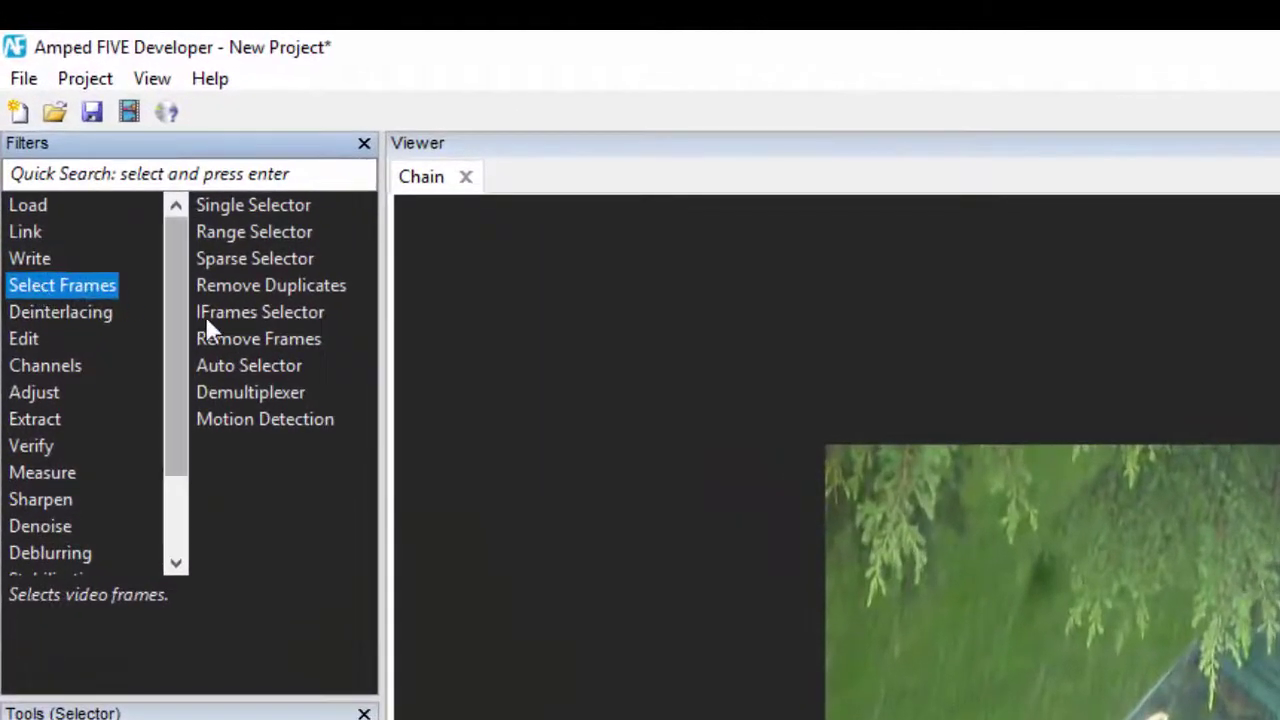
Add Remove Frames to the car video, marking frames 42, 43 and 44, and apply
{"action": "left_click", "coordinate": [247, 338]}
{"action": "double_click", "coordinate": [284, 340]}
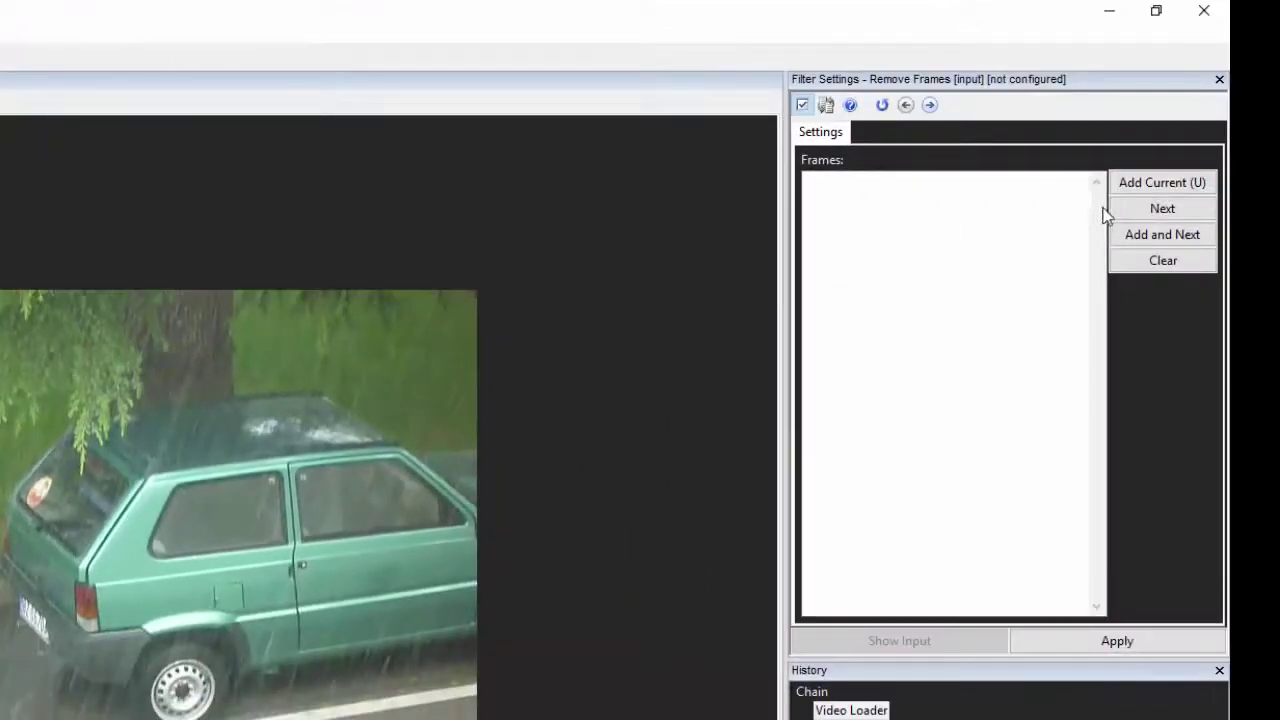
{"action": "left_click", "coordinate": [1146, 189]}
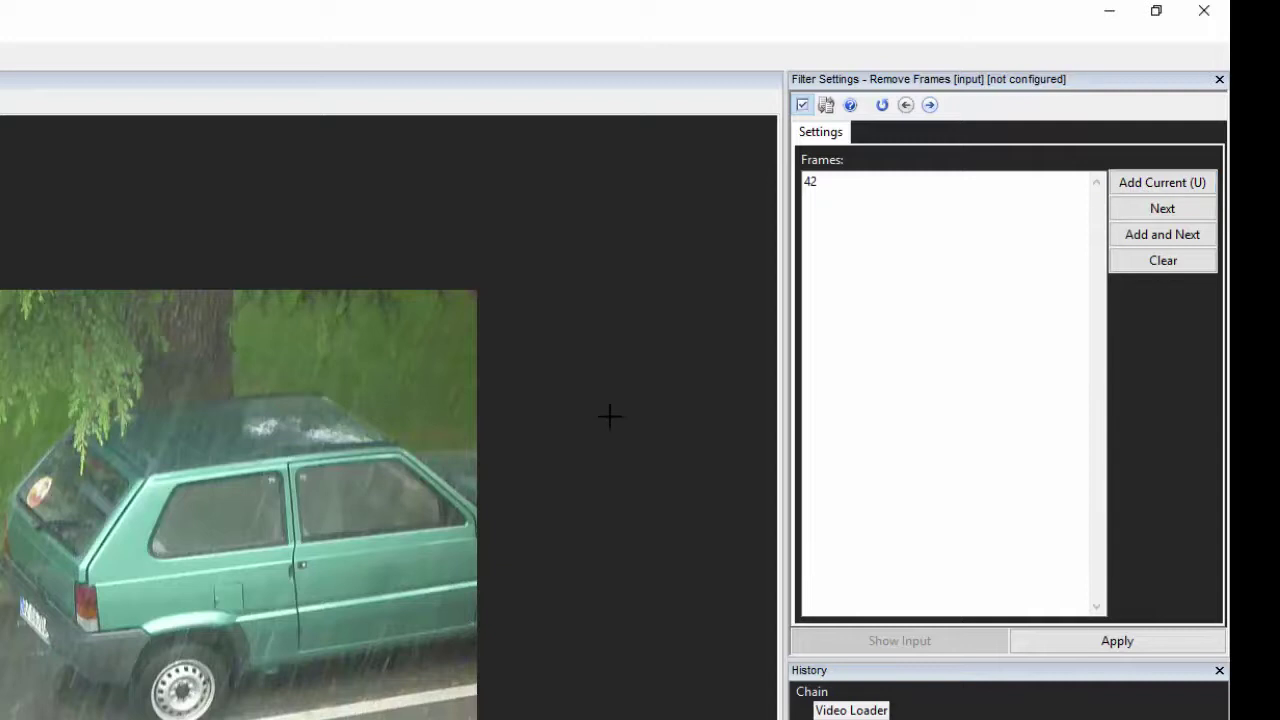
{"action": "left_click", "coordinate": [1162, 234]}
{"action": "left_click", "coordinate": [1162, 234]}
{"action": "left_click", "coordinate": [1156, 645]}
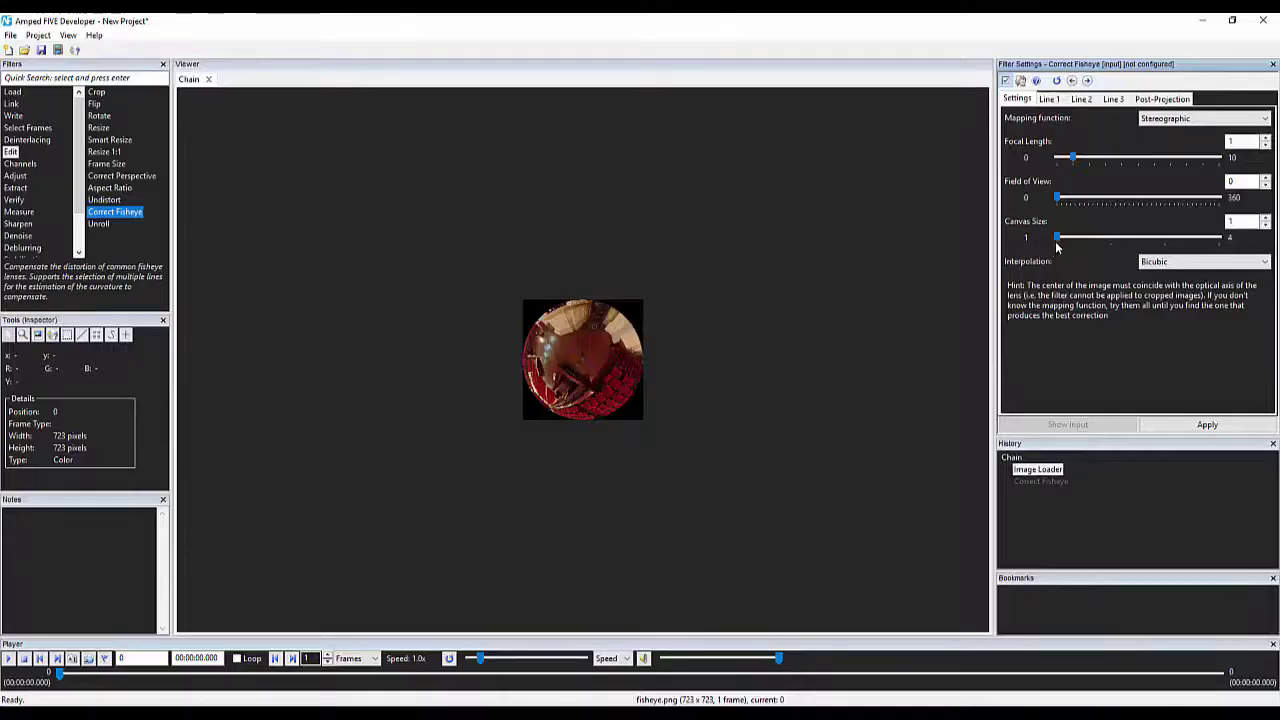
Set Correct Fisheye canvas size 4, field of view 170 and post-projection rotation -113°
{"action": "left_click_drag", "start_coordinate": [1057, 237], "coordinate": [1220, 237]}
{"action": "left_click", "coordinate": [1207, 424]}
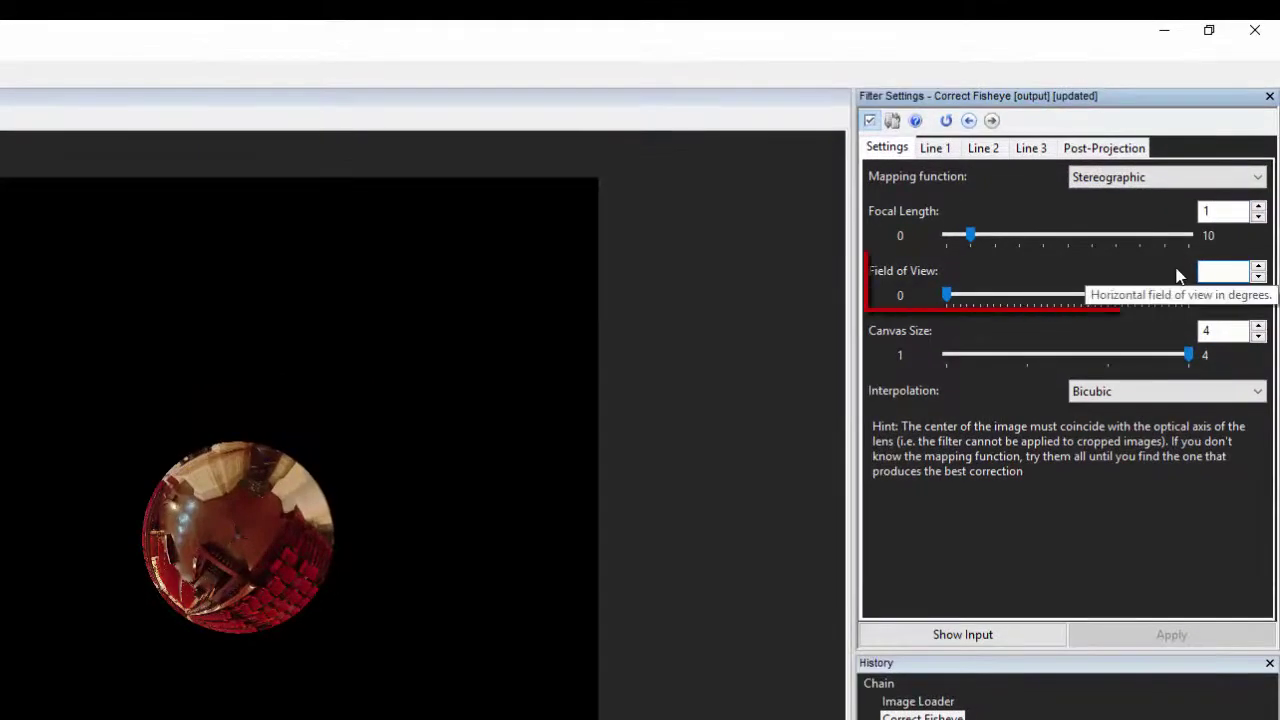
{"action": "type", "text": "170"}
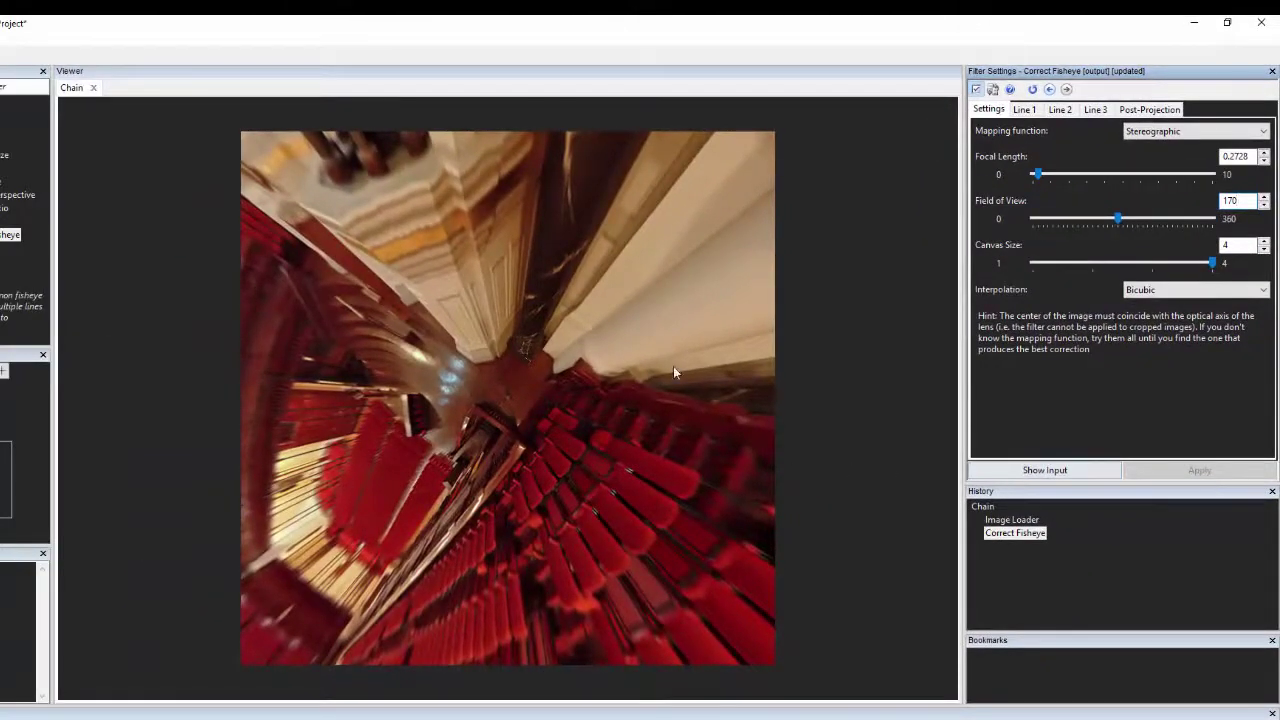
{"action": "left_click", "coordinate": [1176, 111]}
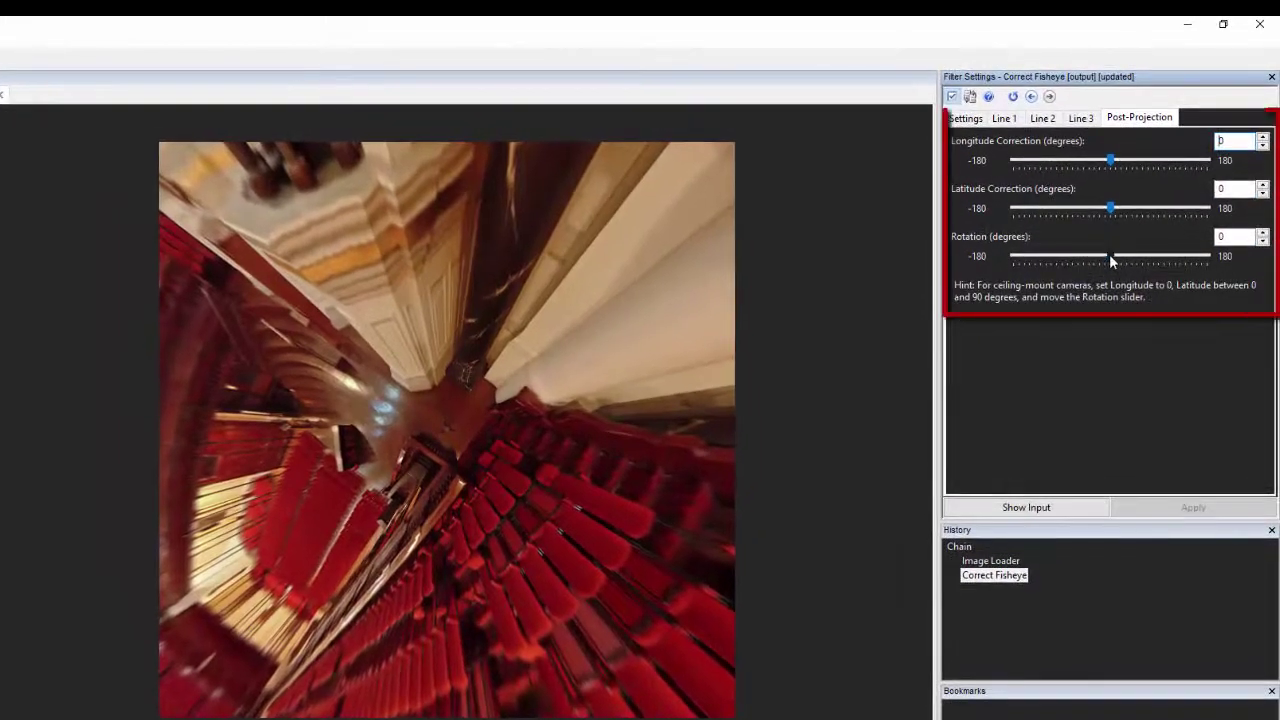
{"action": "left_click_drag", "start_coordinate": [1110, 256], "coordinate": [1050, 266]}
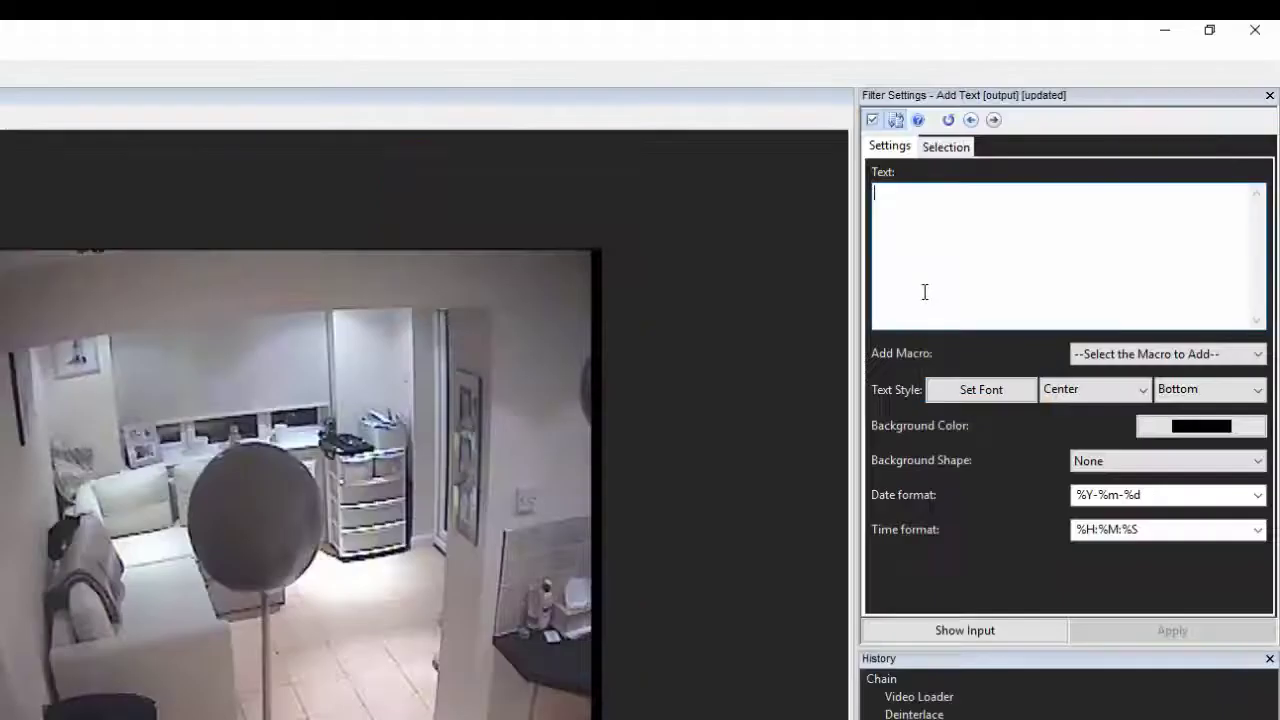
Caption 'Update FIVE' vertically centred on a black Text background, within a drawn selection rectangle
{"action": "type", "text": "Update"}
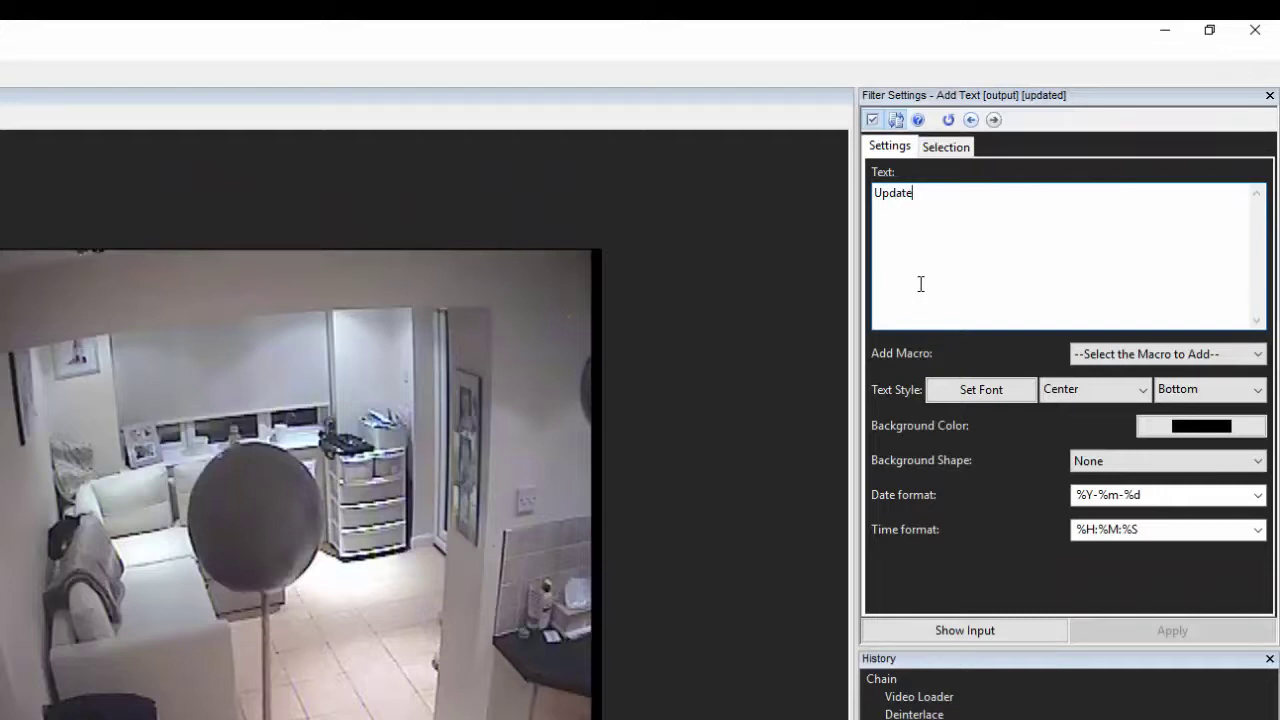
{"action": "type", "text": " FIVE"}
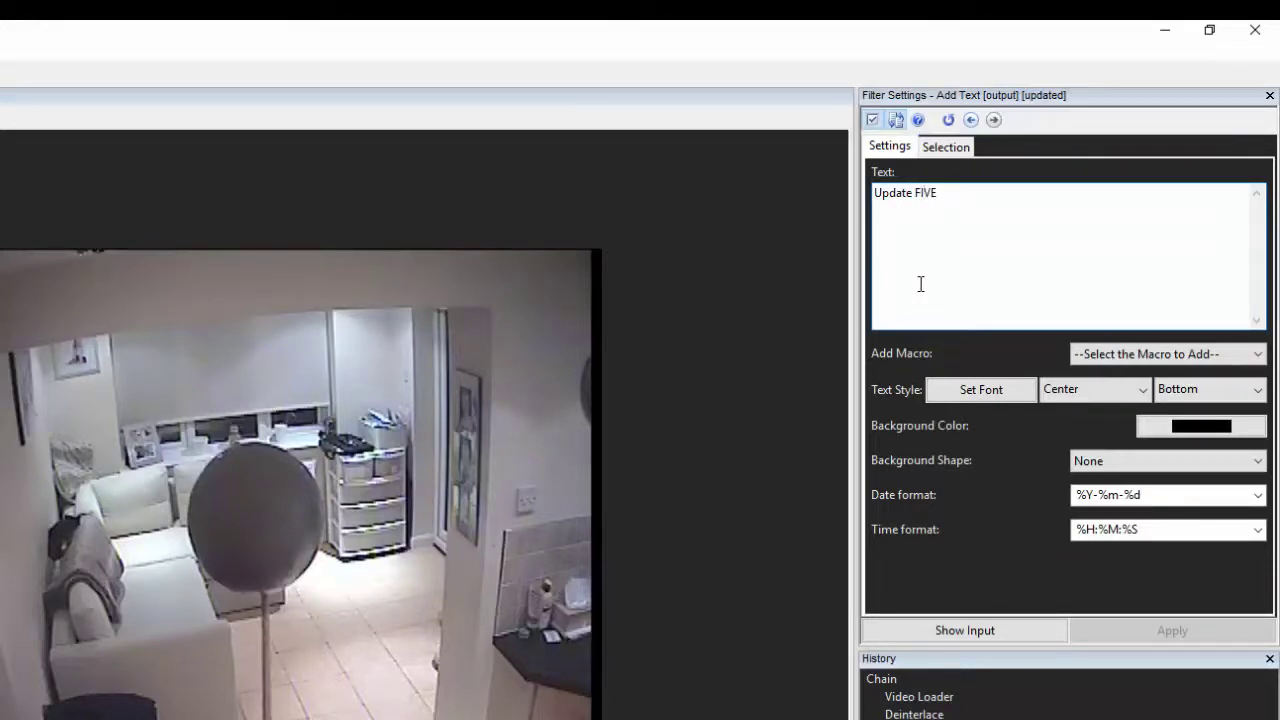
{"action": "left_click", "coordinate": [1207, 392]}
{"action": "left_click", "coordinate": [1200, 429]}
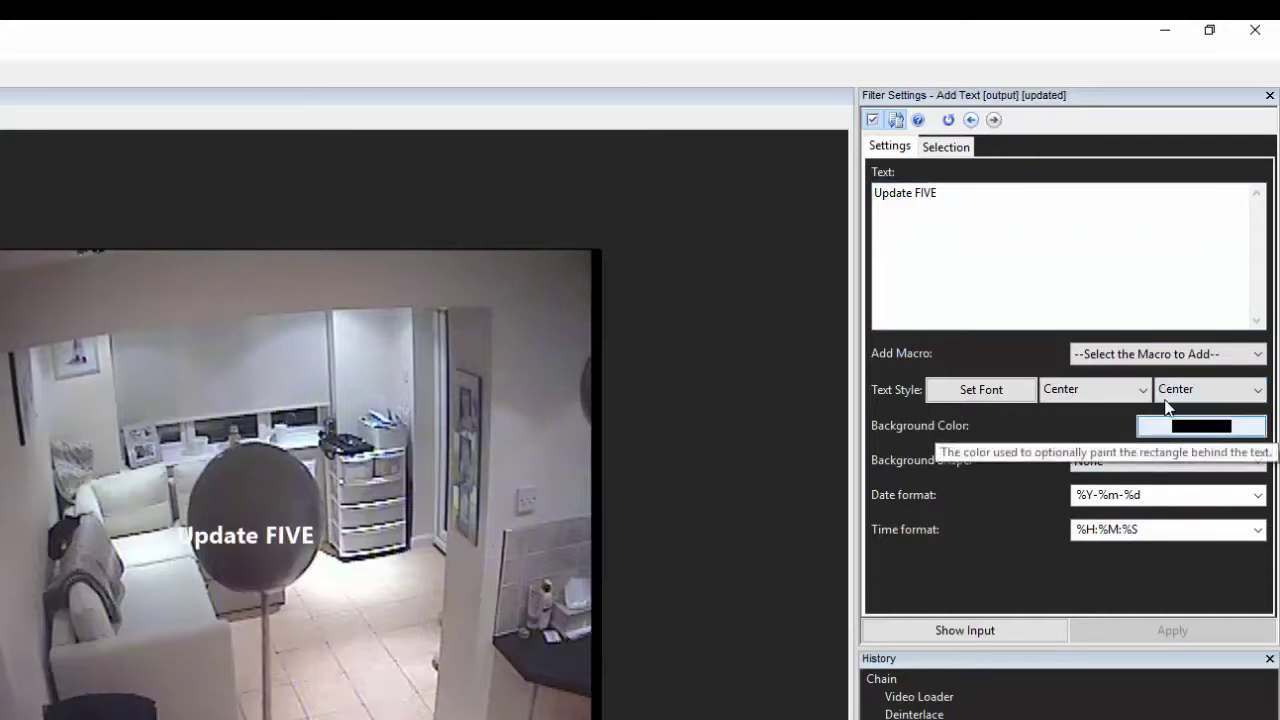
{"action": "left_click", "coordinate": [1087, 462]}
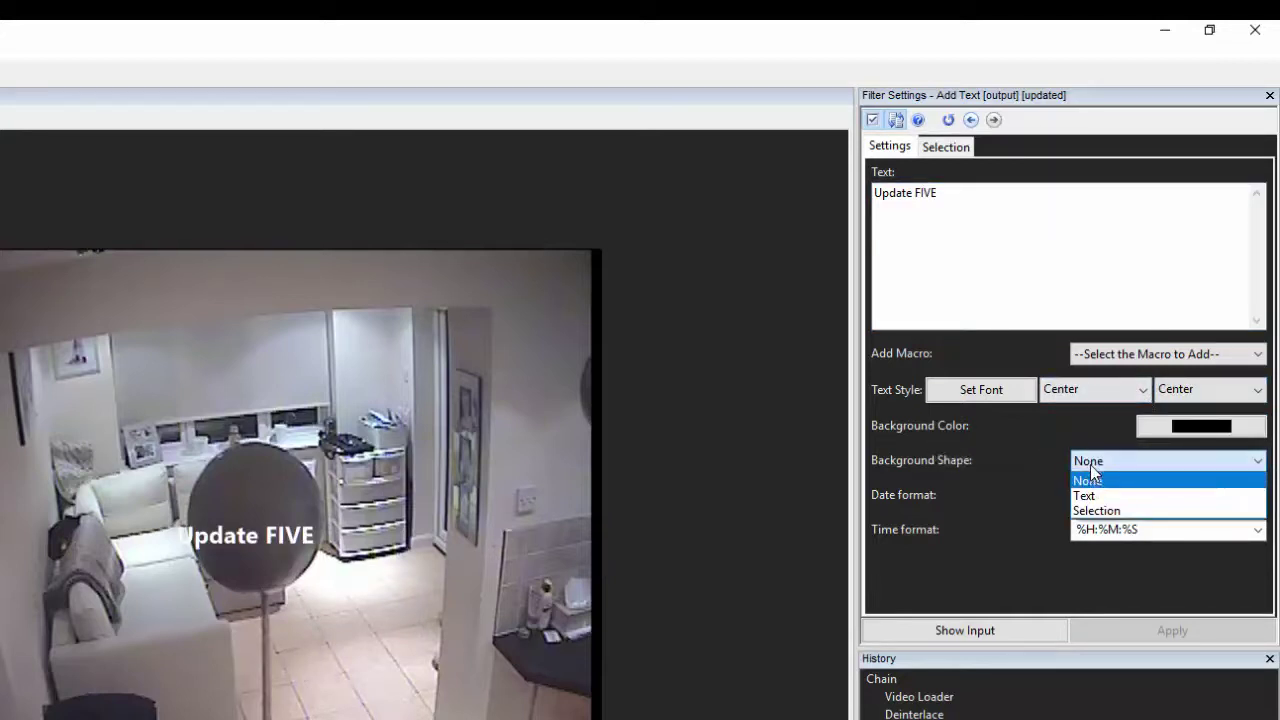
{"action": "left_click", "coordinate": [1090, 493]}
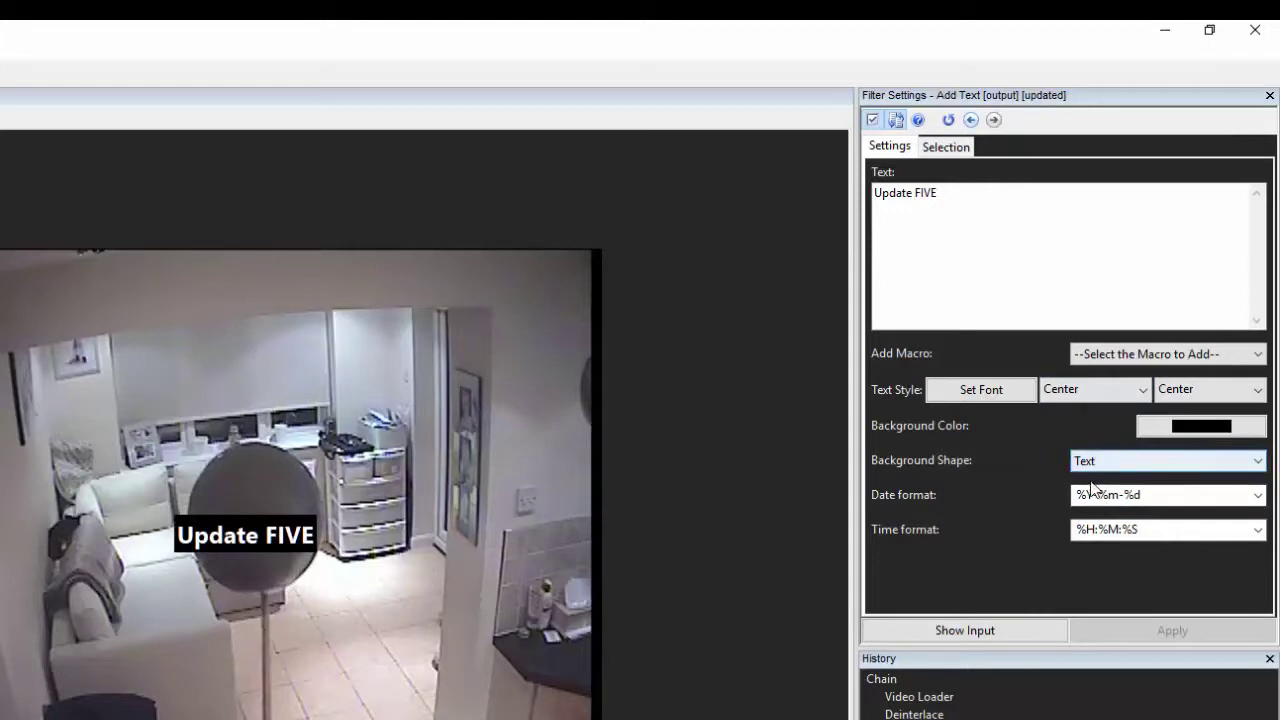
{"action": "left_click", "coordinate": [960, 147]}
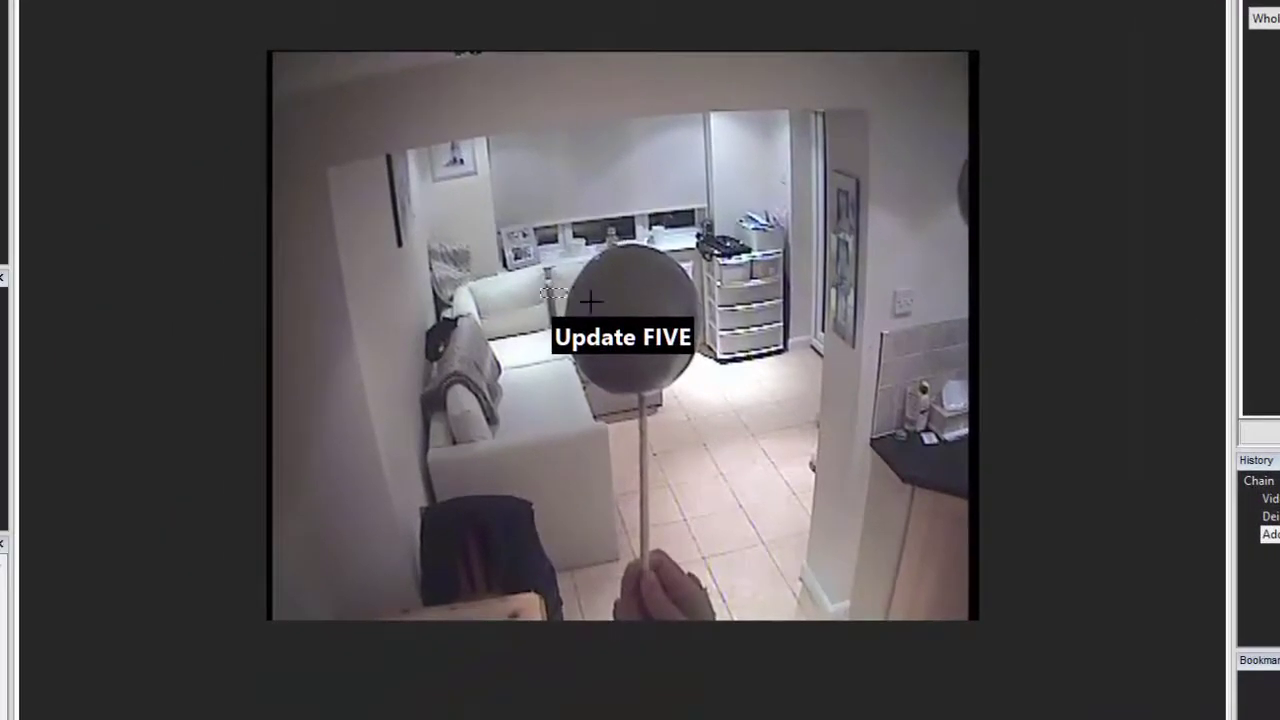
{"action": "left_click_drag", "start_coordinate": [590, 300], "coordinate": [731, 338]}
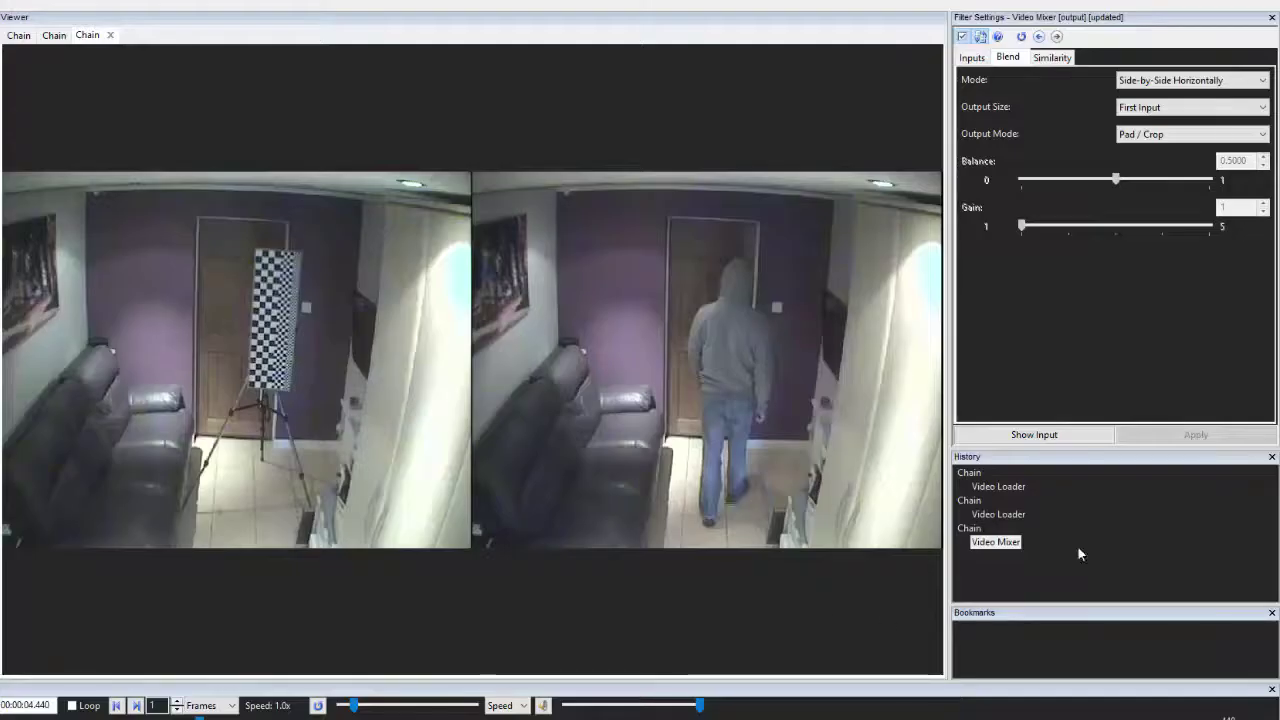
Set the Video Mixer blend mode to Difference (First - Second), then Difference (Second - First)
{"action": "left_click", "coordinate": [1240, 80]}
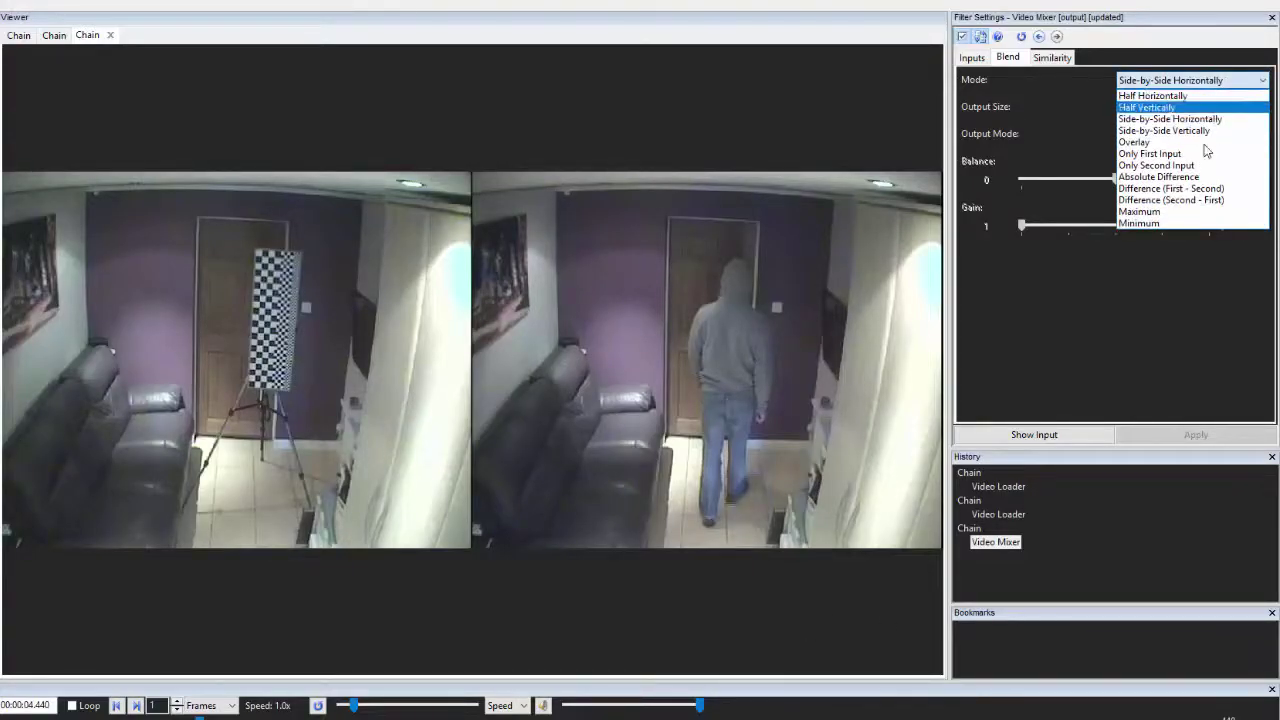
{"action": "left_click", "coordinate": [1200, 188]}
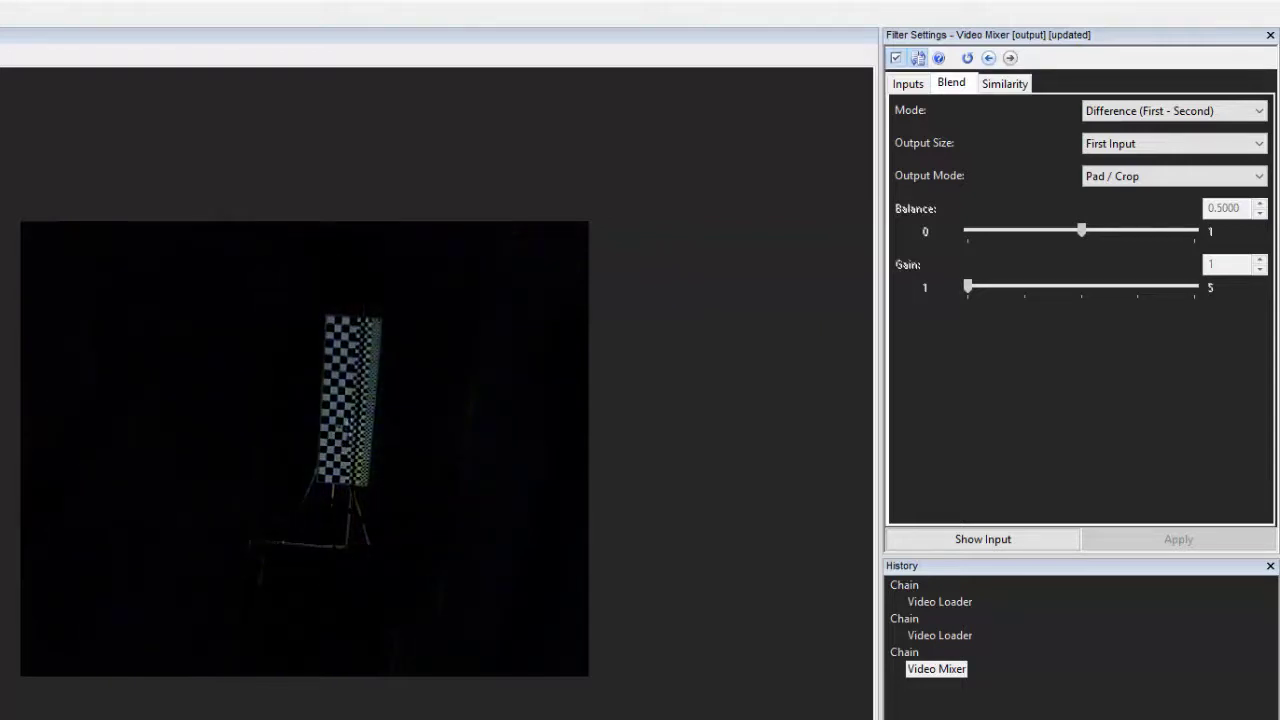
{"action": "left_click", "coordinate": [1223, 110]}
{"action": "left_click", "coordinate": [1210, 265]}
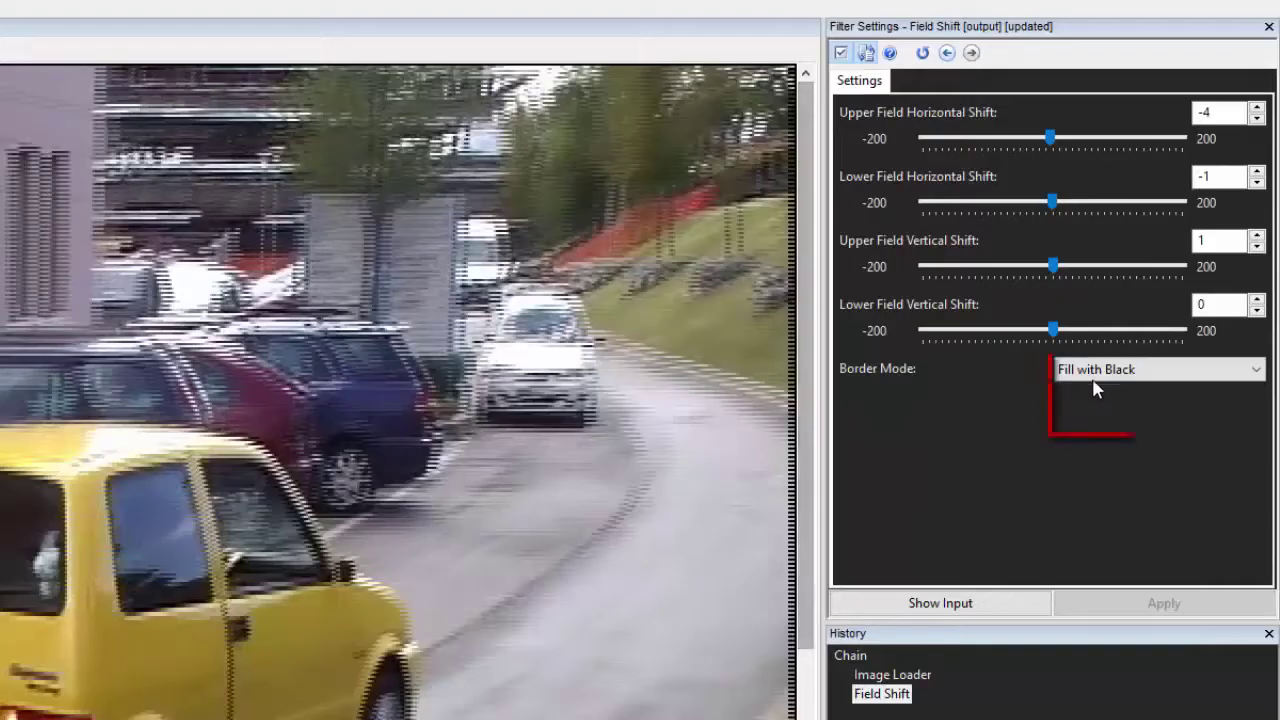
Change the Field Shift Border Mode from Fill with Black to Replicate, then to Wrap
{"action": "left_click", "coordinate": [1092, 370]}
{"action": "left_click", "coordinate": [1098, 397]}
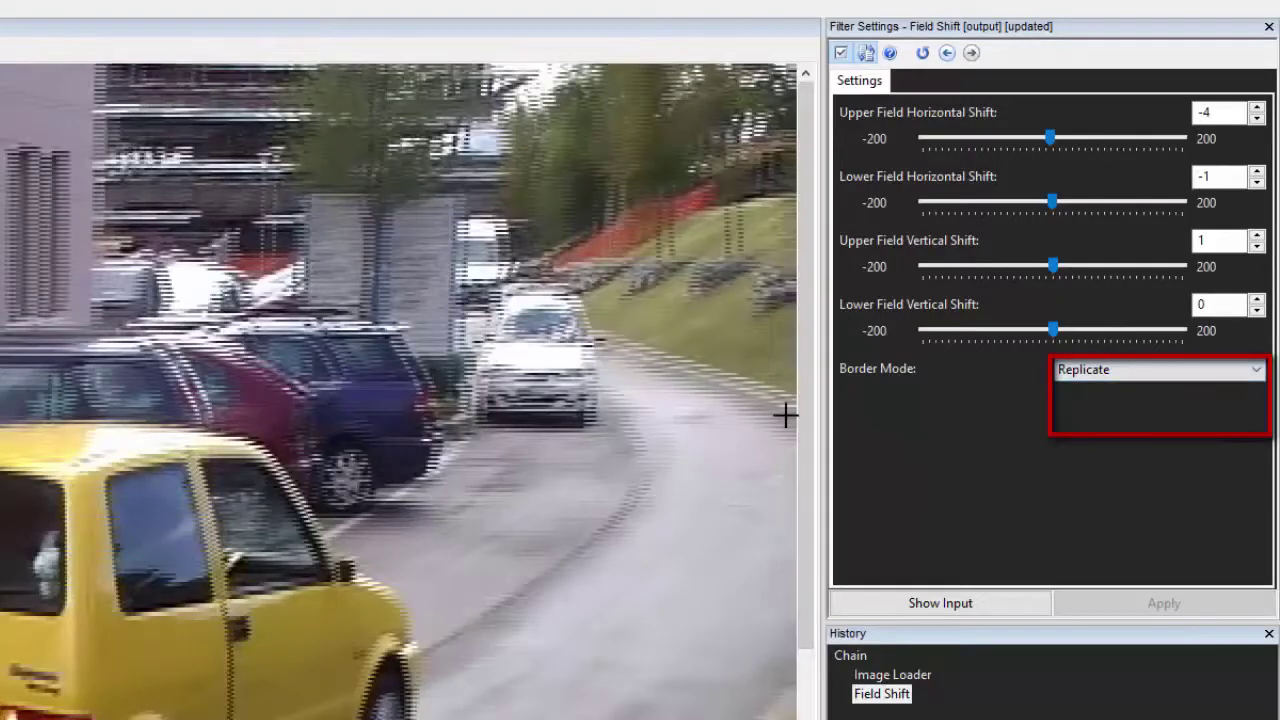
{"action": "left_click", "coordinate": [1187, 372]}
{"action": "left_click", "coordinate": [1166, 430]}
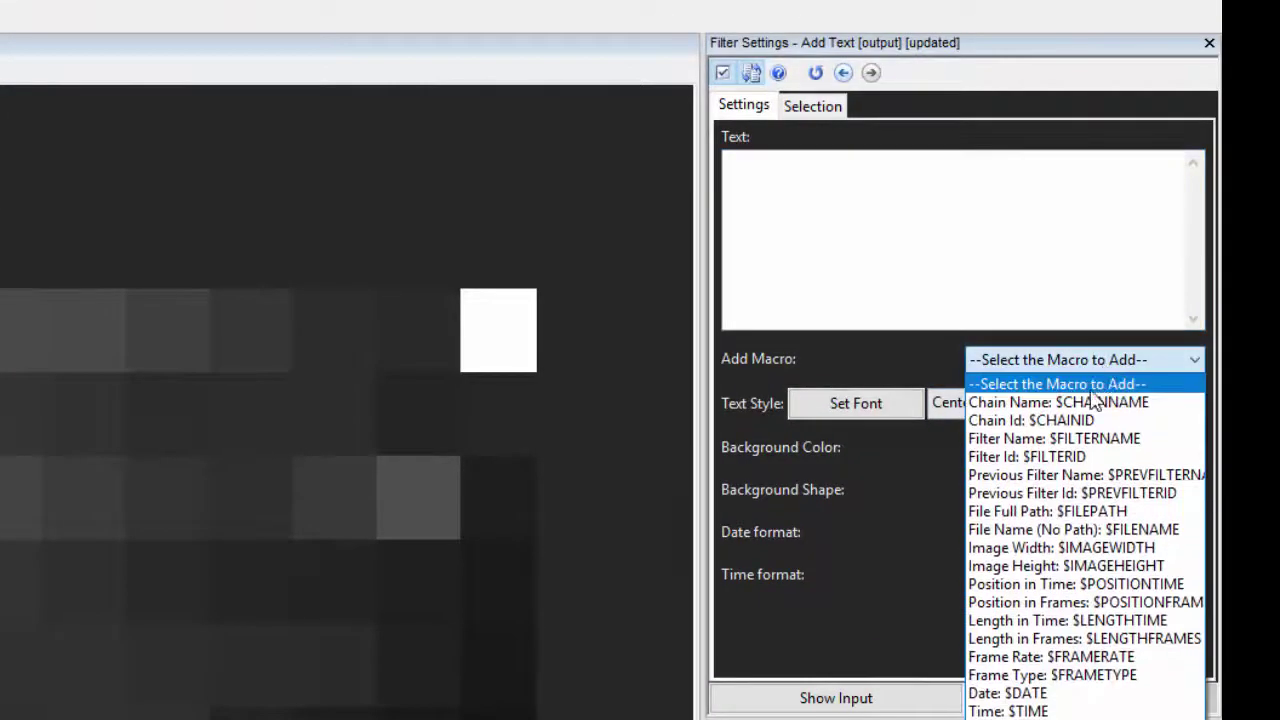
Insert the Date $DATE macro followed by the Time $TIME macro into the Add Text overlay
{"action": "left_click", "coordinate": [1016, 693]}
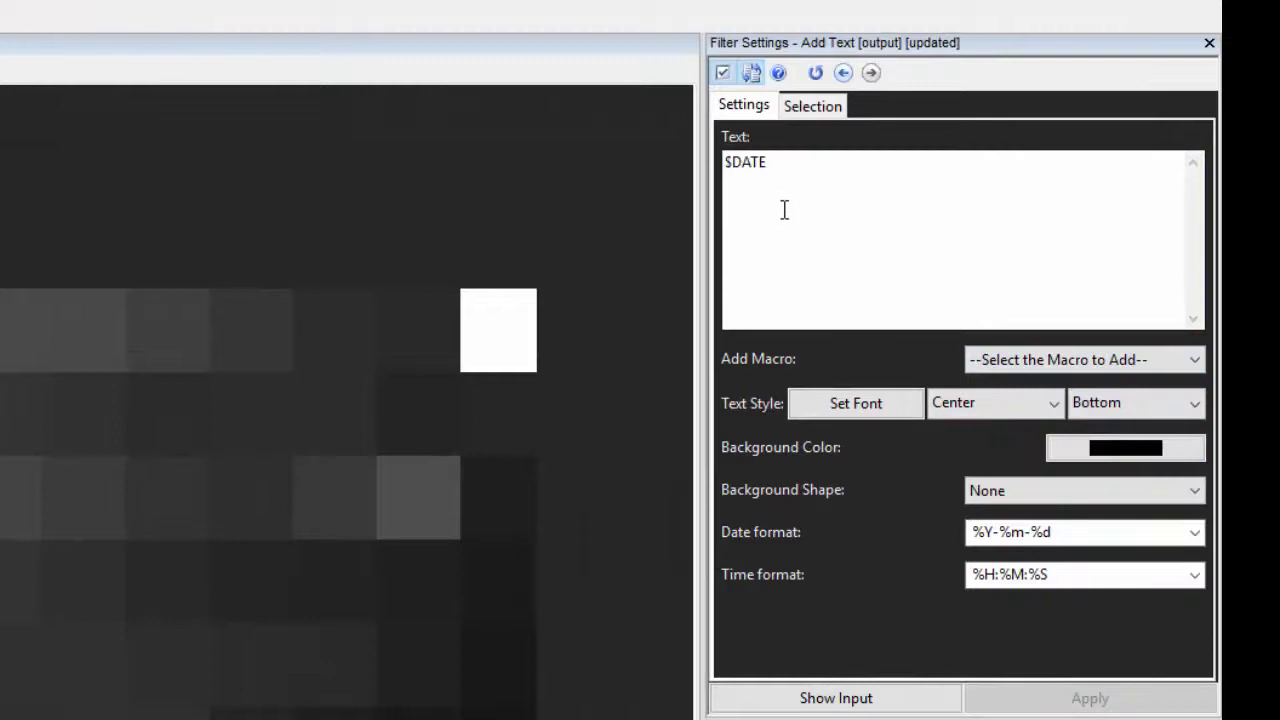
{"action": "left_click", "coordinate": [1058, 362]}
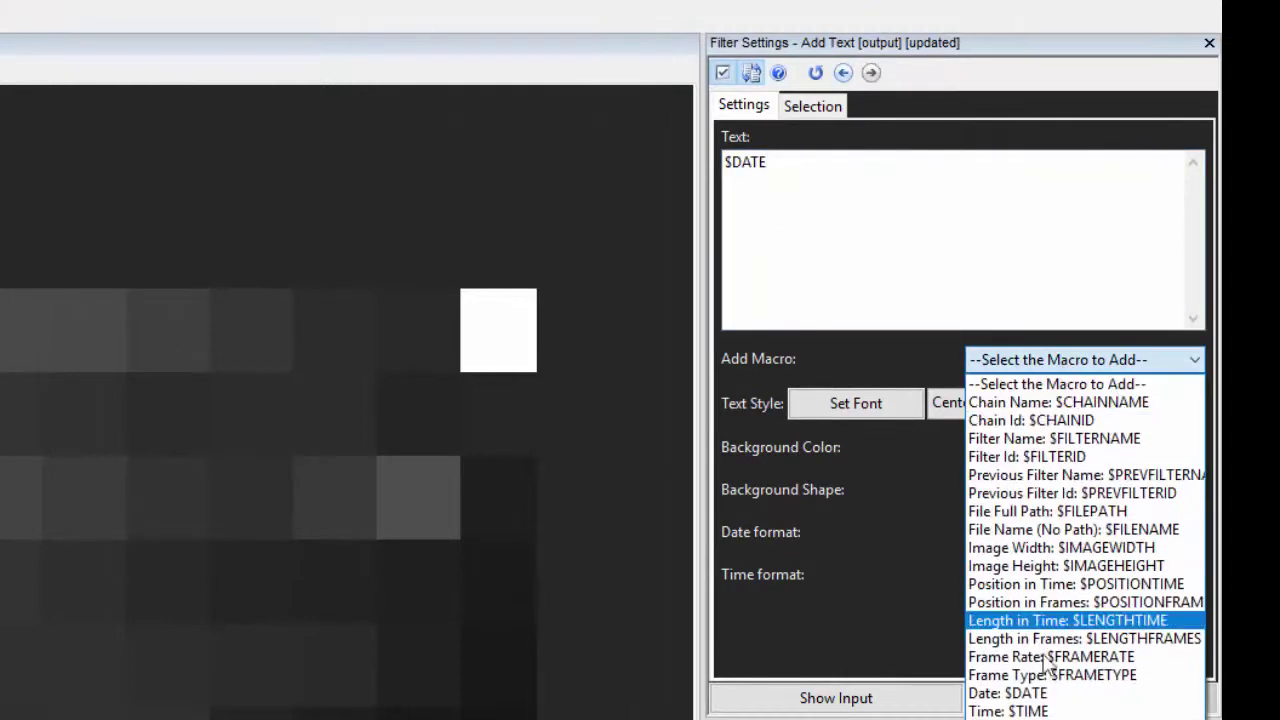
{"action": "left_click", "coordinate": [1050, 703]}
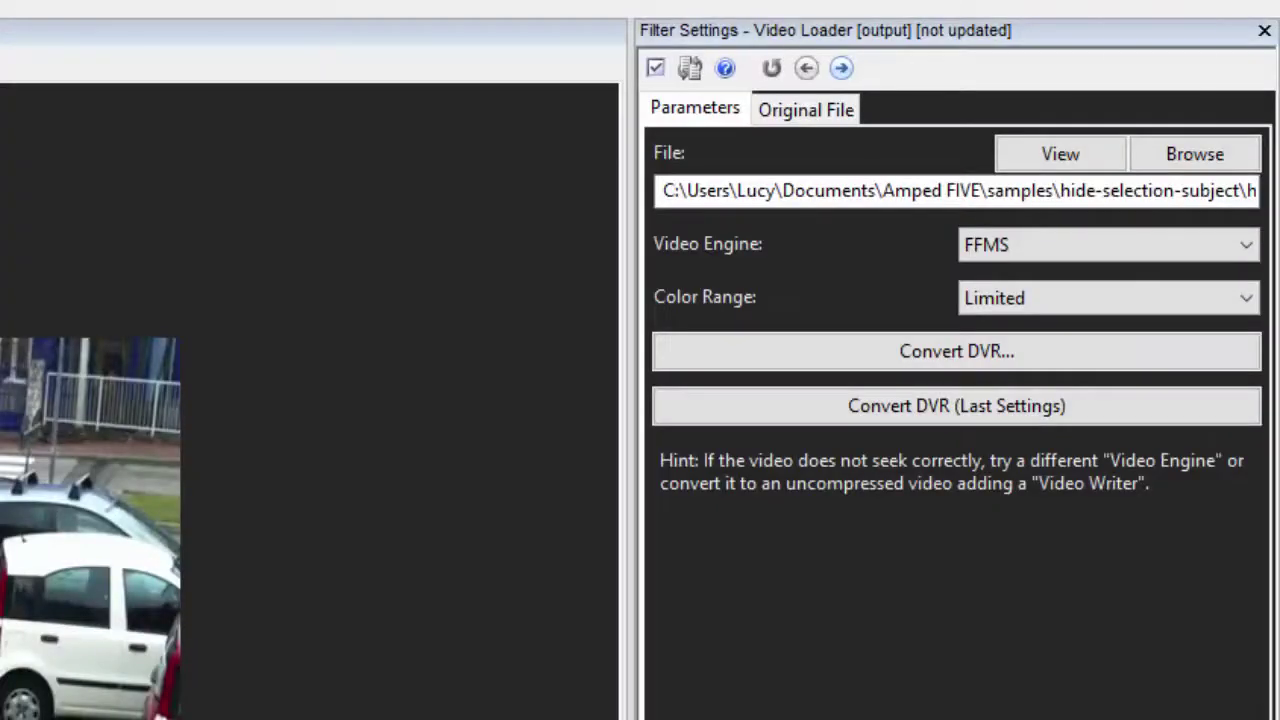
Set the Video Loader's Video Engine to USBPlay
{"action": "left_click", "coordinate": [1195, 255]}
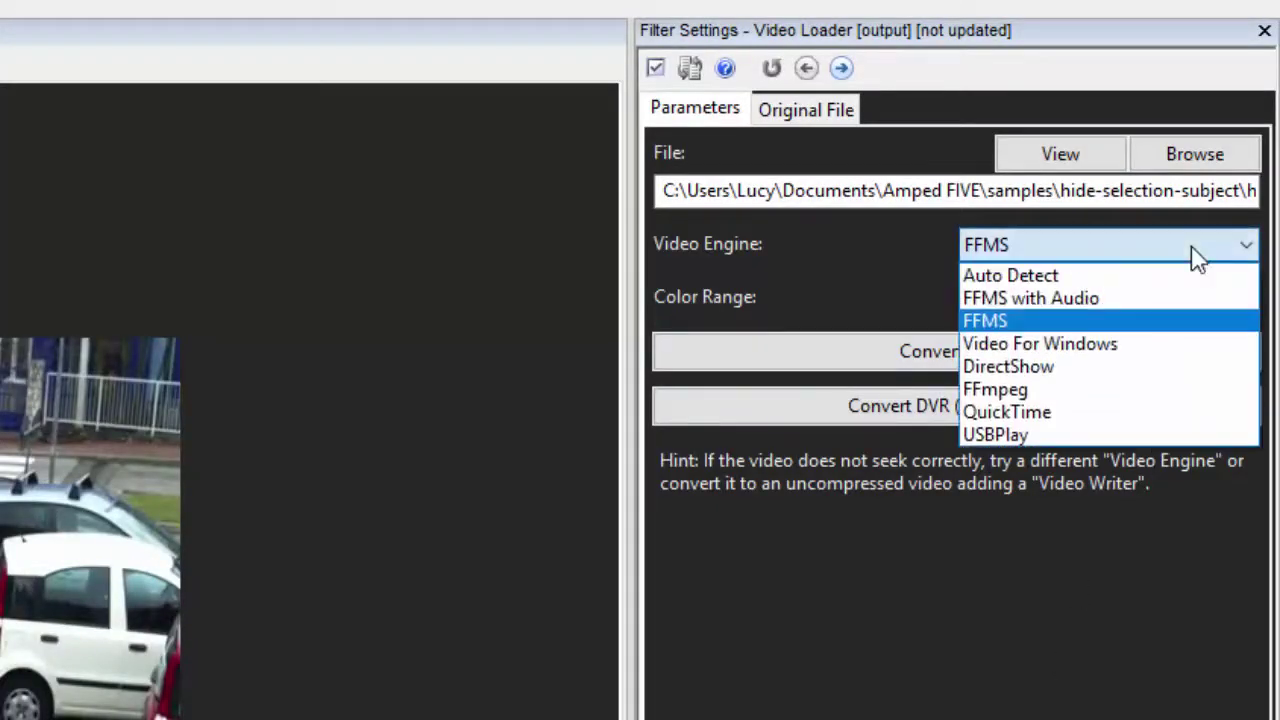
{"action": "left_click", "coordinate": [1119, 450]}
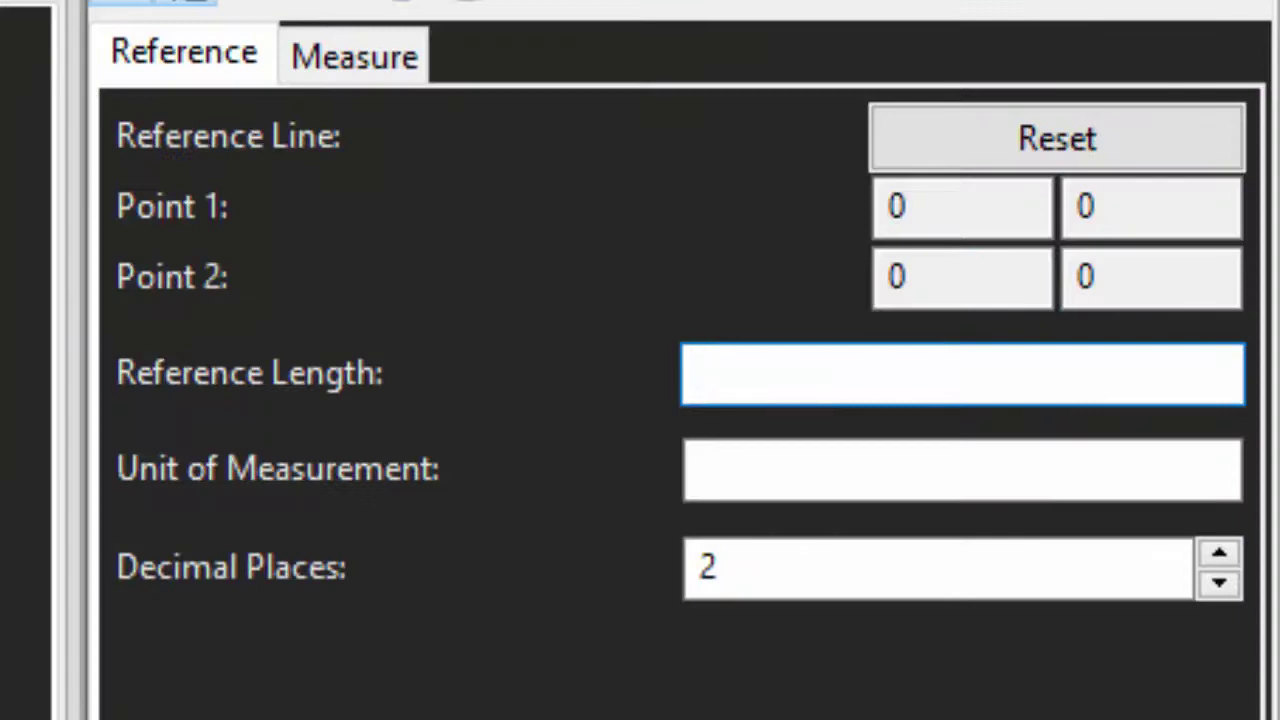
Enter 14+34 as the measurement Reference Length so it evaluates to 48
{"action": "type", "text": "14+"}
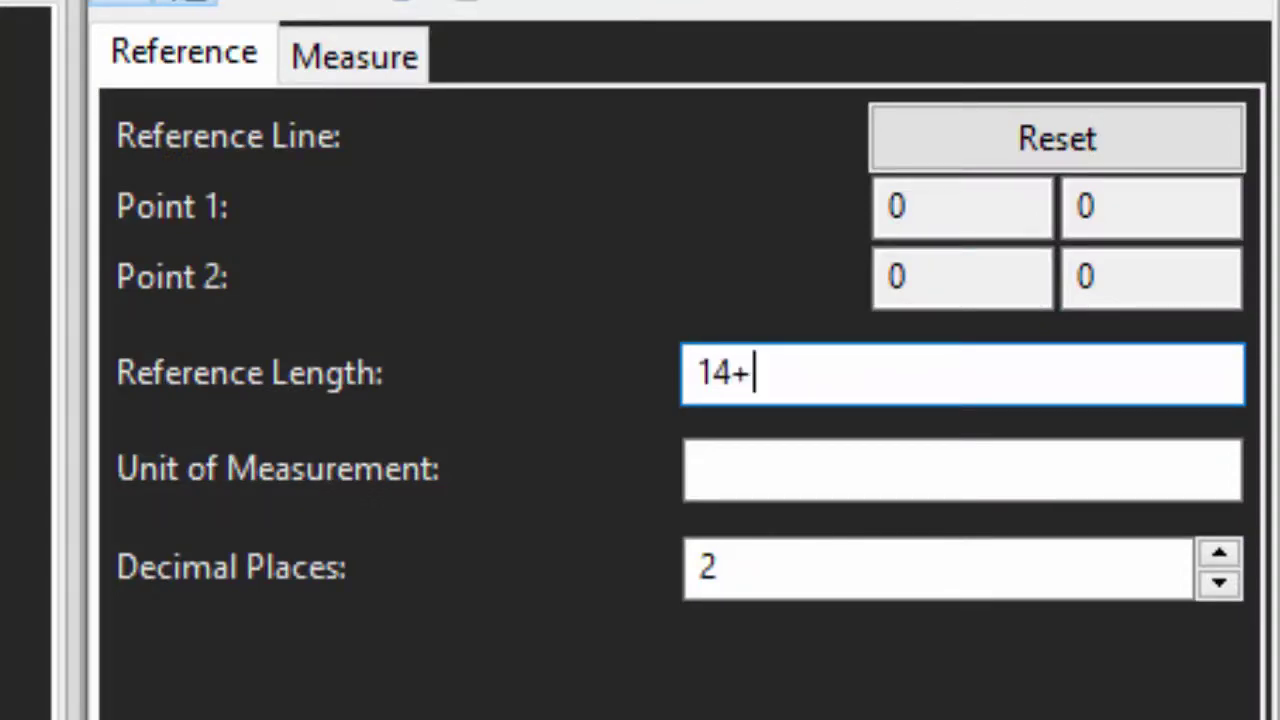
{"action": "type", "text": "34"}
{"action": "key", "text": "Return"}
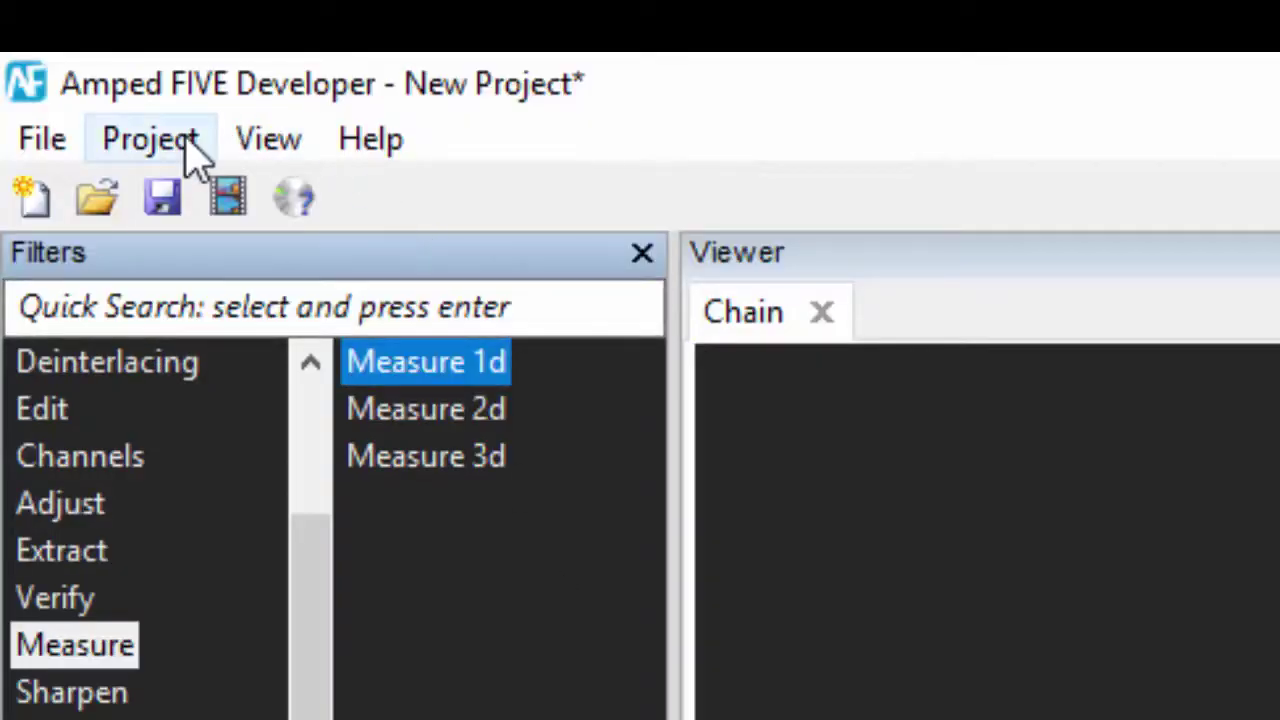
Generate a project report in DOC format
{"action": "left_click", "coordinate": [190, 148]}
{"action": "left_click", "coordinate": [203, 205]}
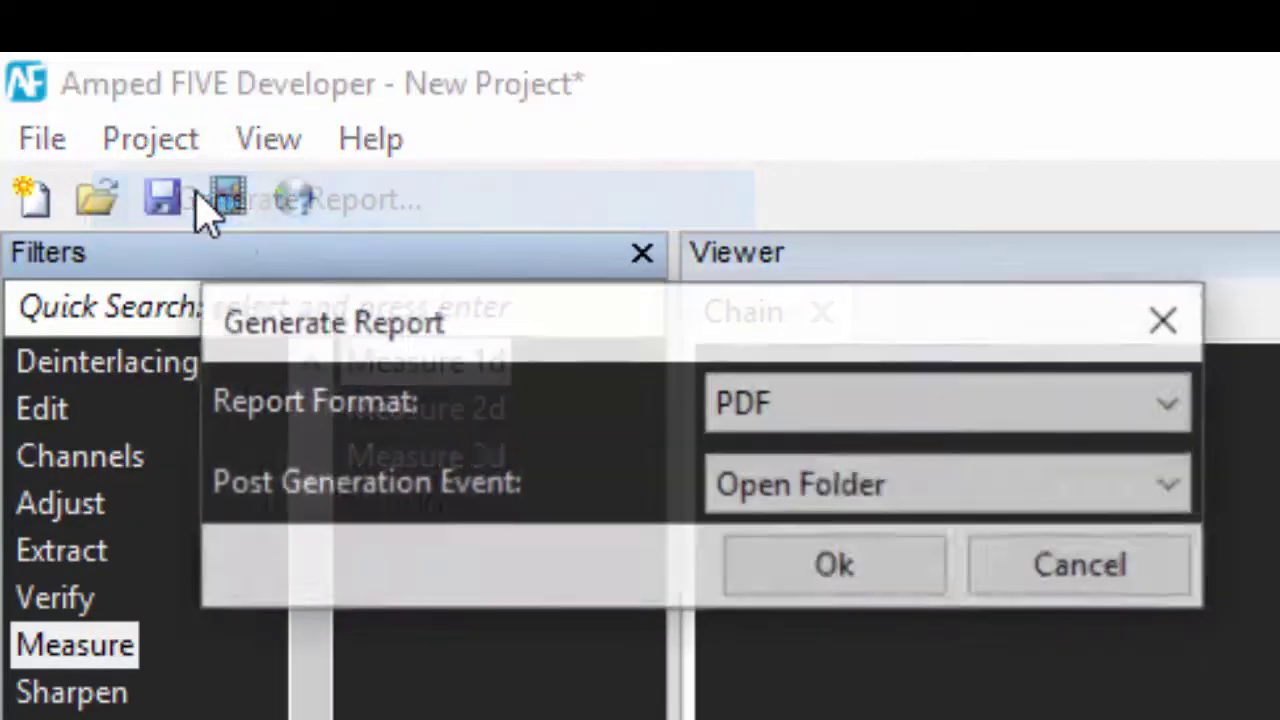
{"action": "left_click", "coordinate": [828, 430]}
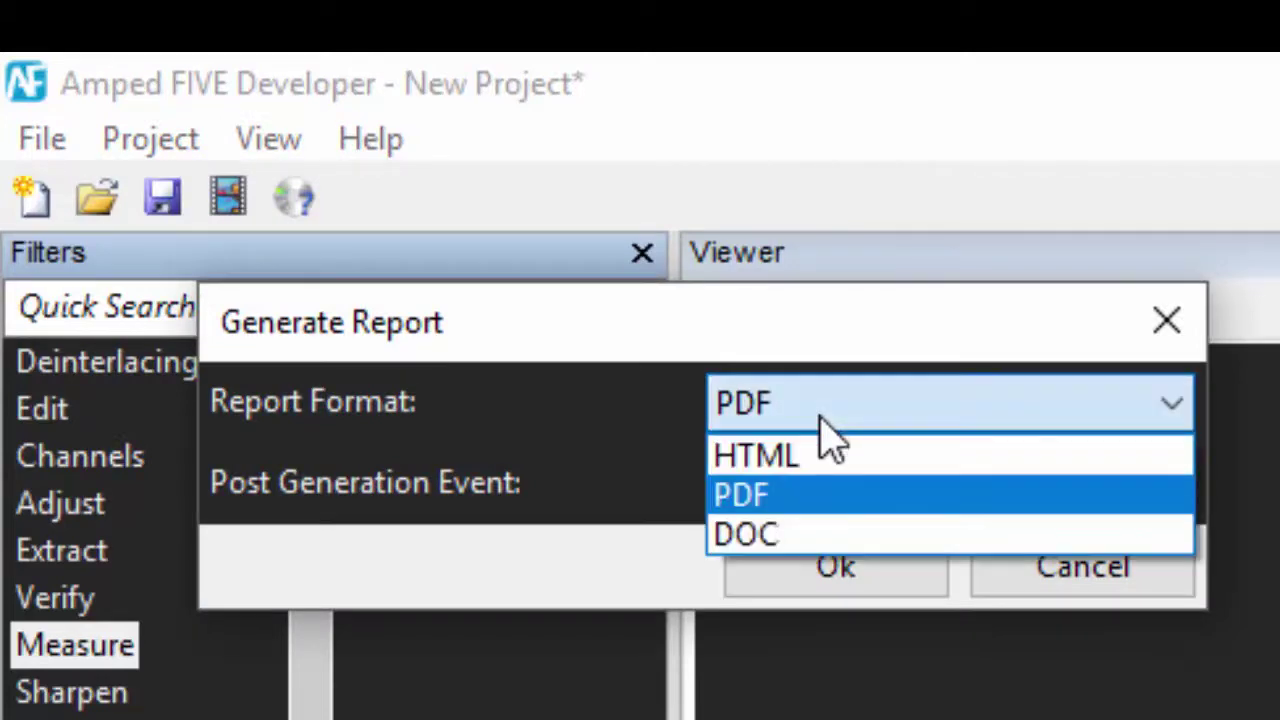
{"action": "left_click", "coordinate": [820, 535]}
{"action": "left_click", "coordinate": [835, 572]}
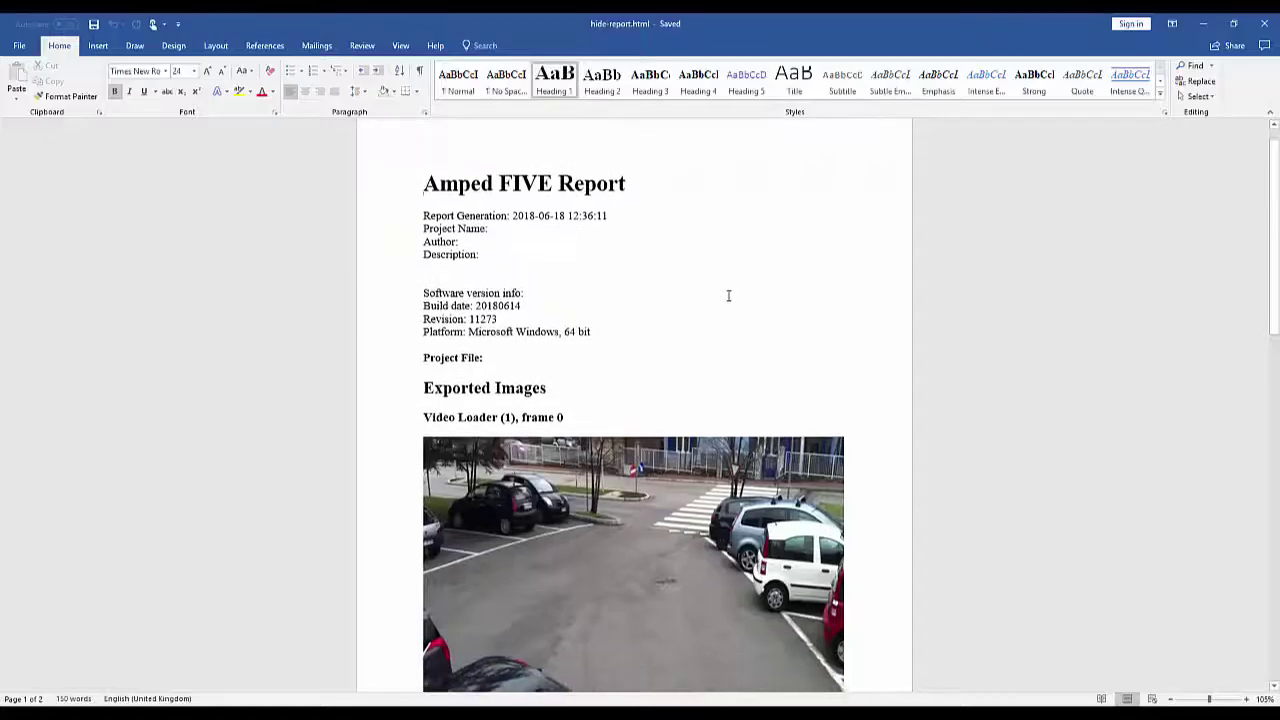
Compute the video's hash code with SHA1, then SHA256, SHA384 and SHA512
{"action": "scroll", "coordinate": [728, 295], "scroll_direction": "down", "scroll_amount": 8}
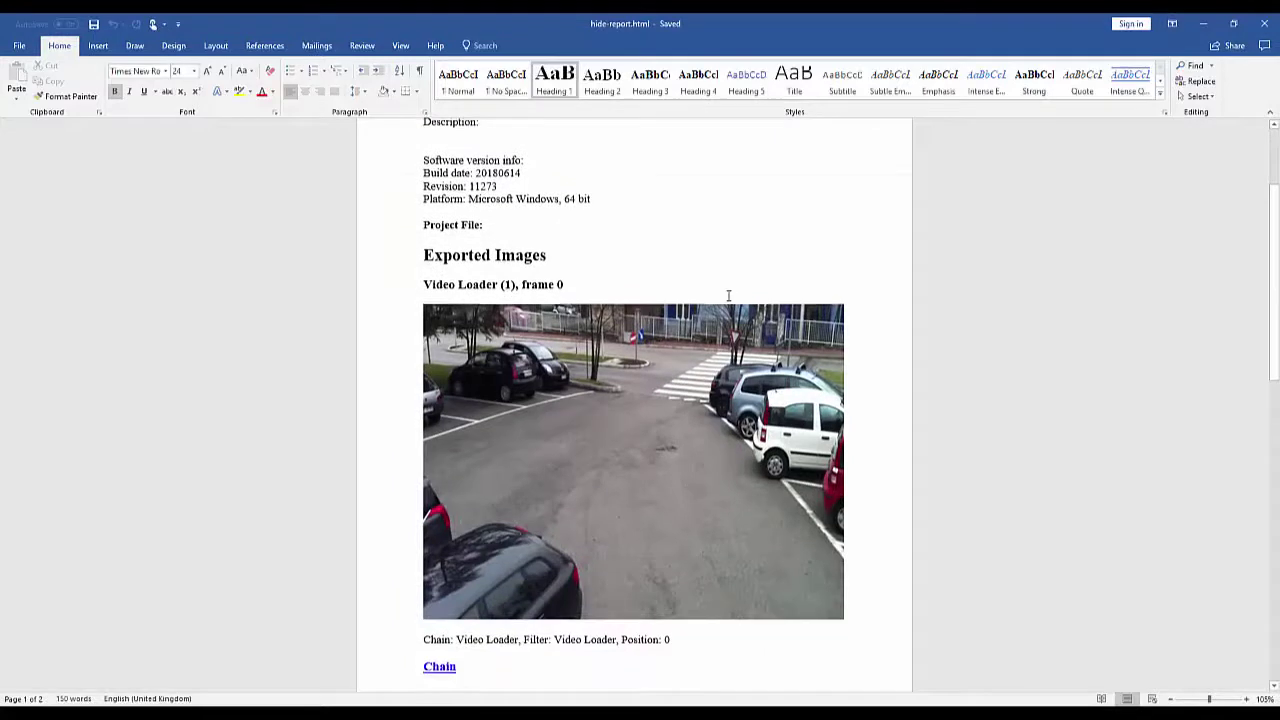
{"action": "scroll", "coordinate": [727, 297], "scroll_direction": "down", "scroll_amount": 4}
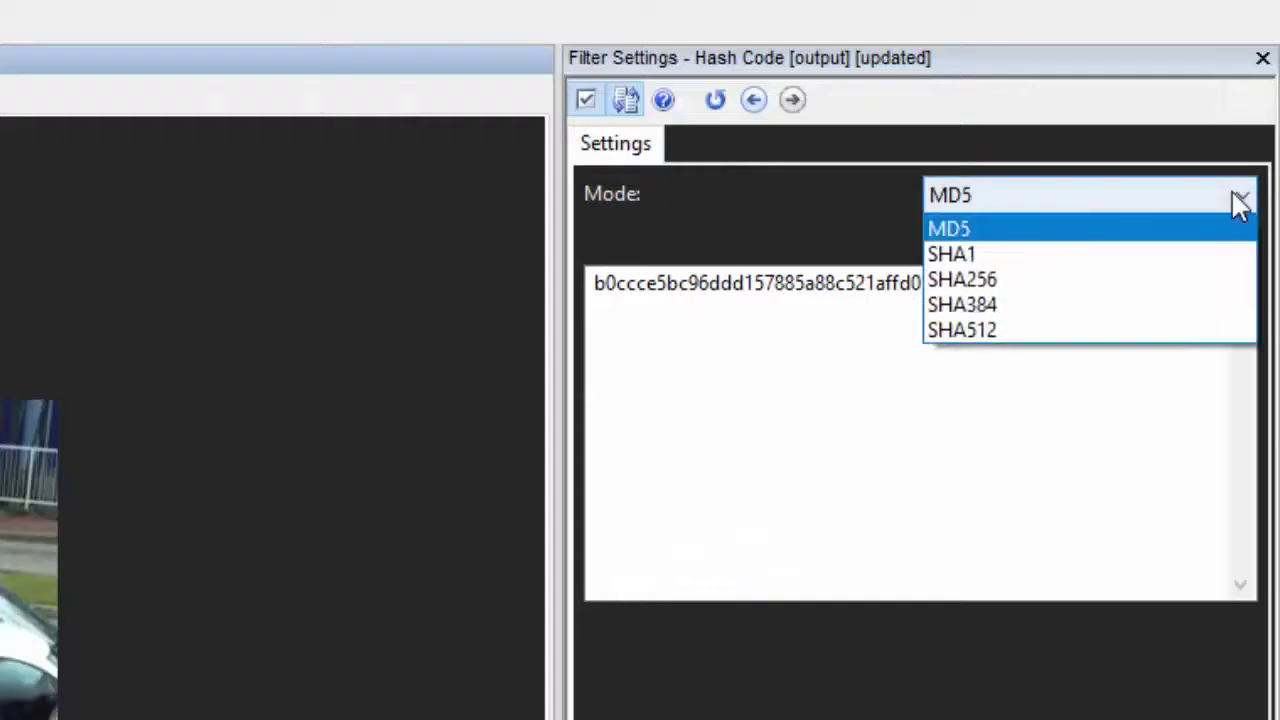
{"action": "left_click", "coordinate": [1207, 254]}
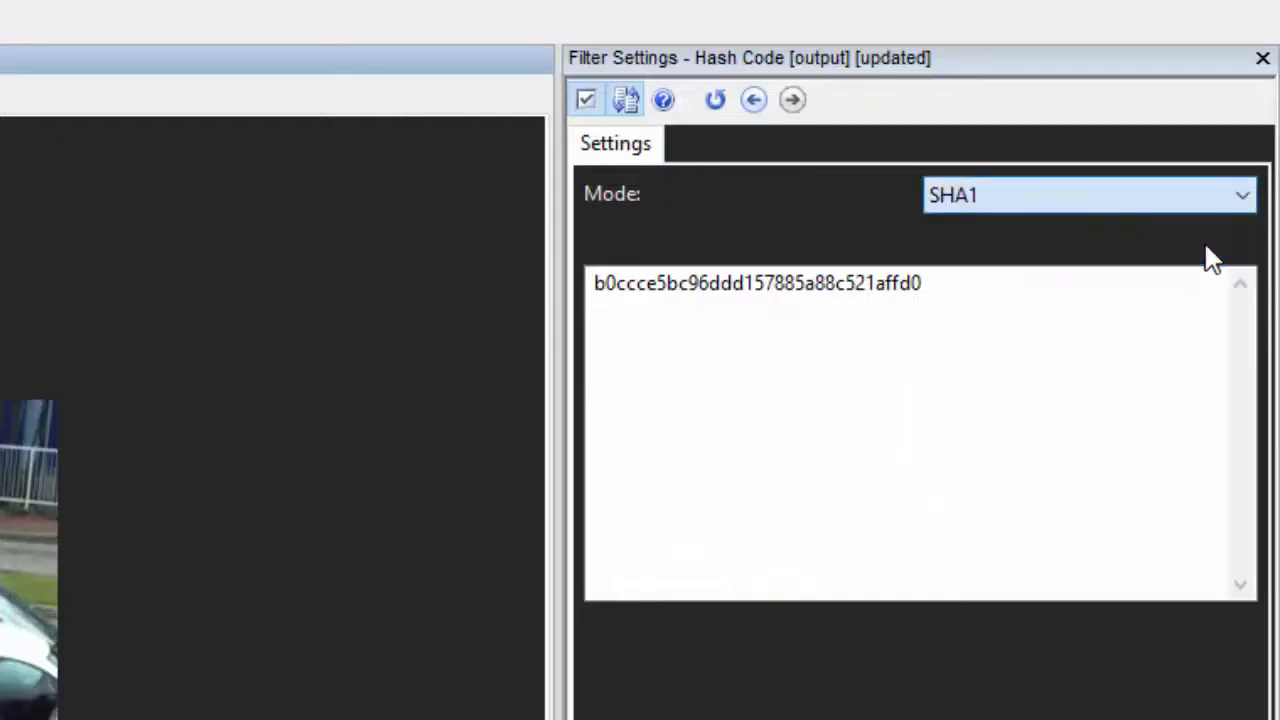
{"action": "left_click", "coordinate": [1217, 208]}
{"action": "left_click", "coordinate": [1180, 279]}
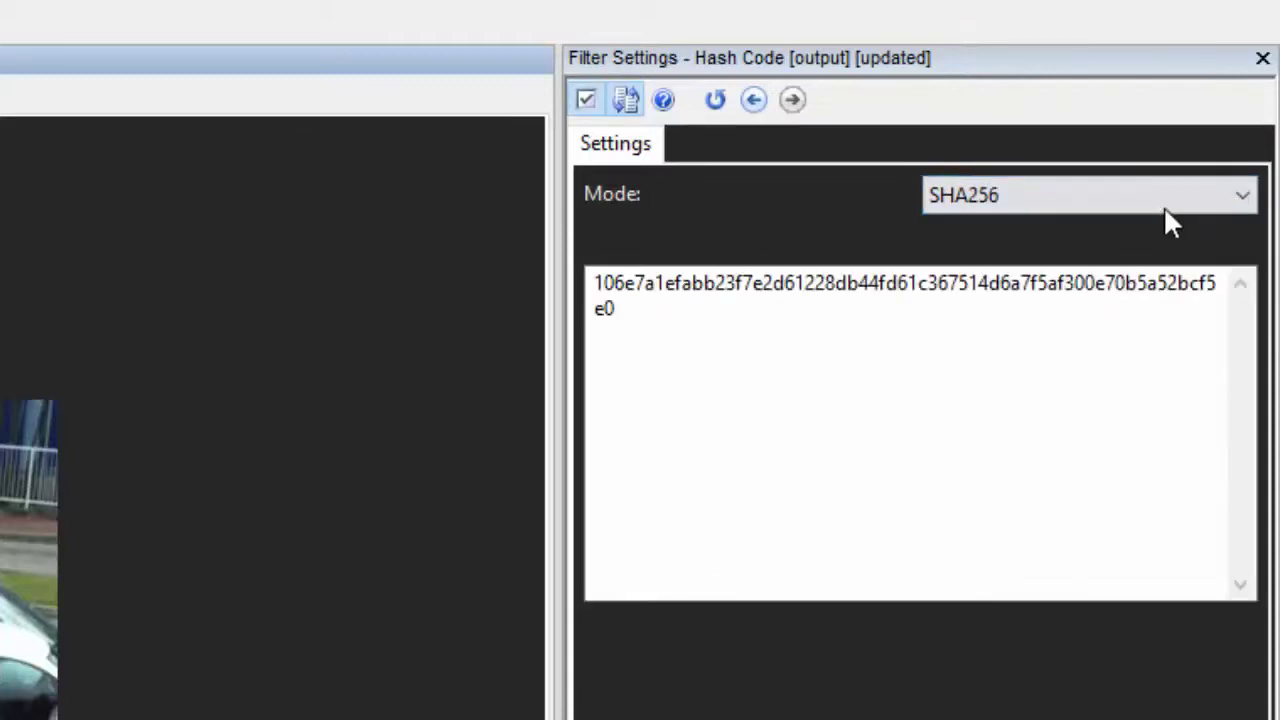
{"action": "left_click", "coordinate": [1165, 207]}
{"action": "left_click", "coordinate": [1162, 304]}
{"action": "left_click", "coordinate": [1160, 197]}
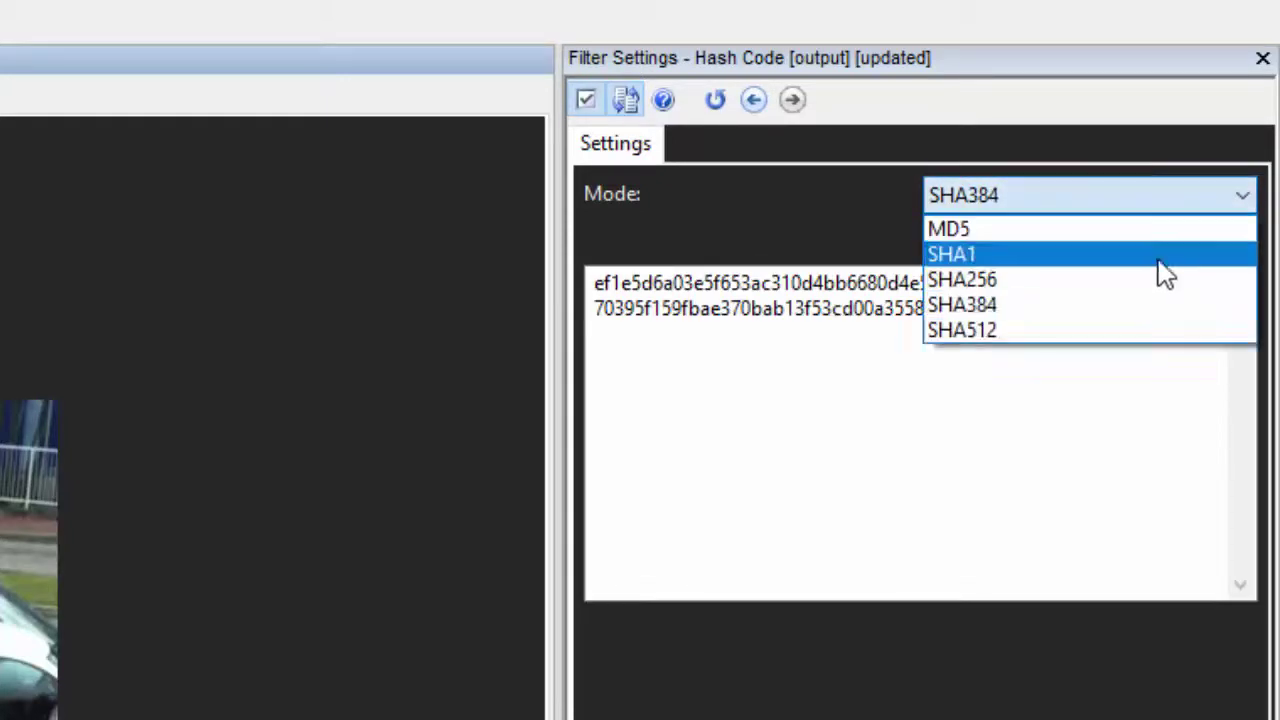
{"action": "left_click", "coordinate": [1148, 331]}
Copy the product and system info from the Help > About window
{"action": "left_click", "coordinate": [135, 31]}
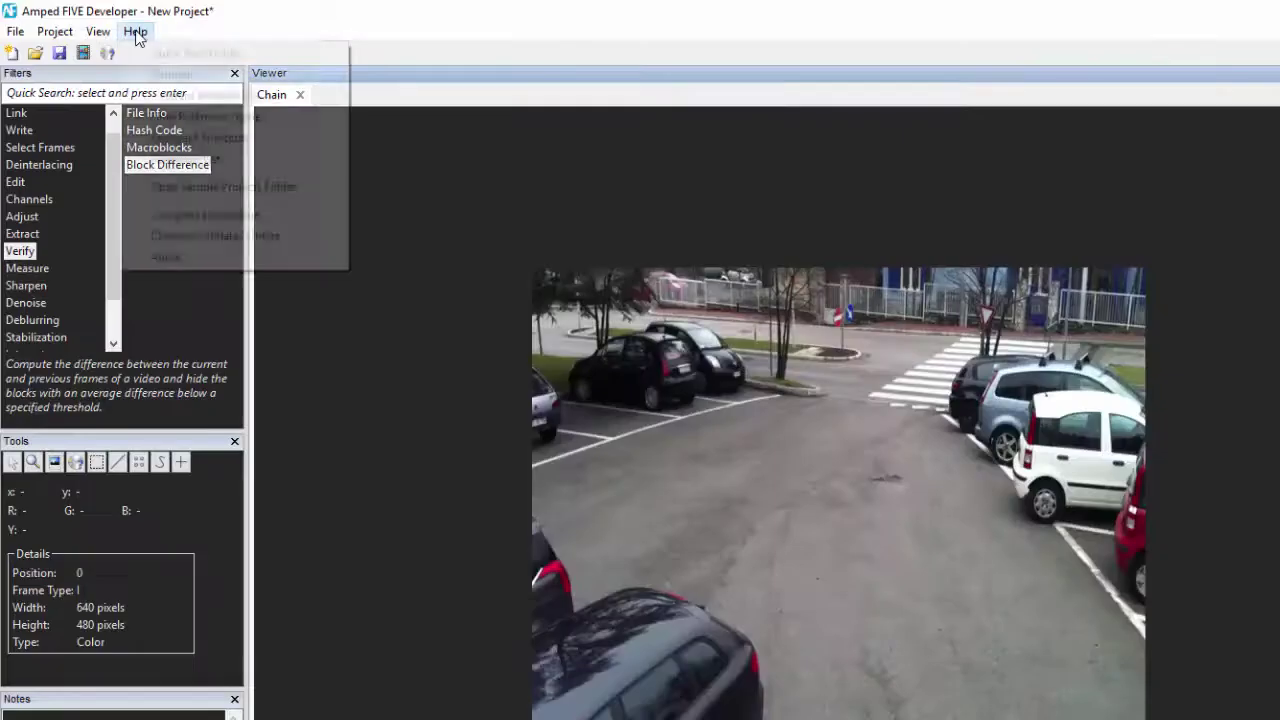
{"action": "left_click", "coordinate": [208, 255]}
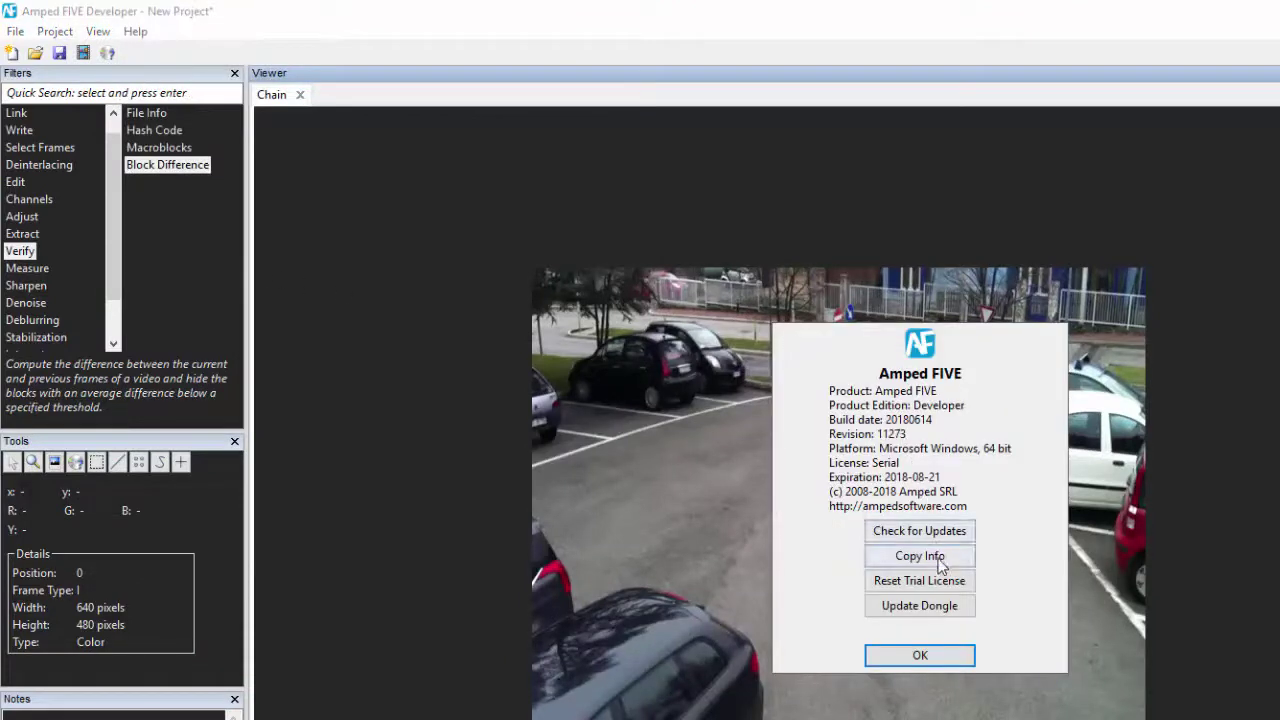
{"action": "left_click", "coordinate": [938, 560]}
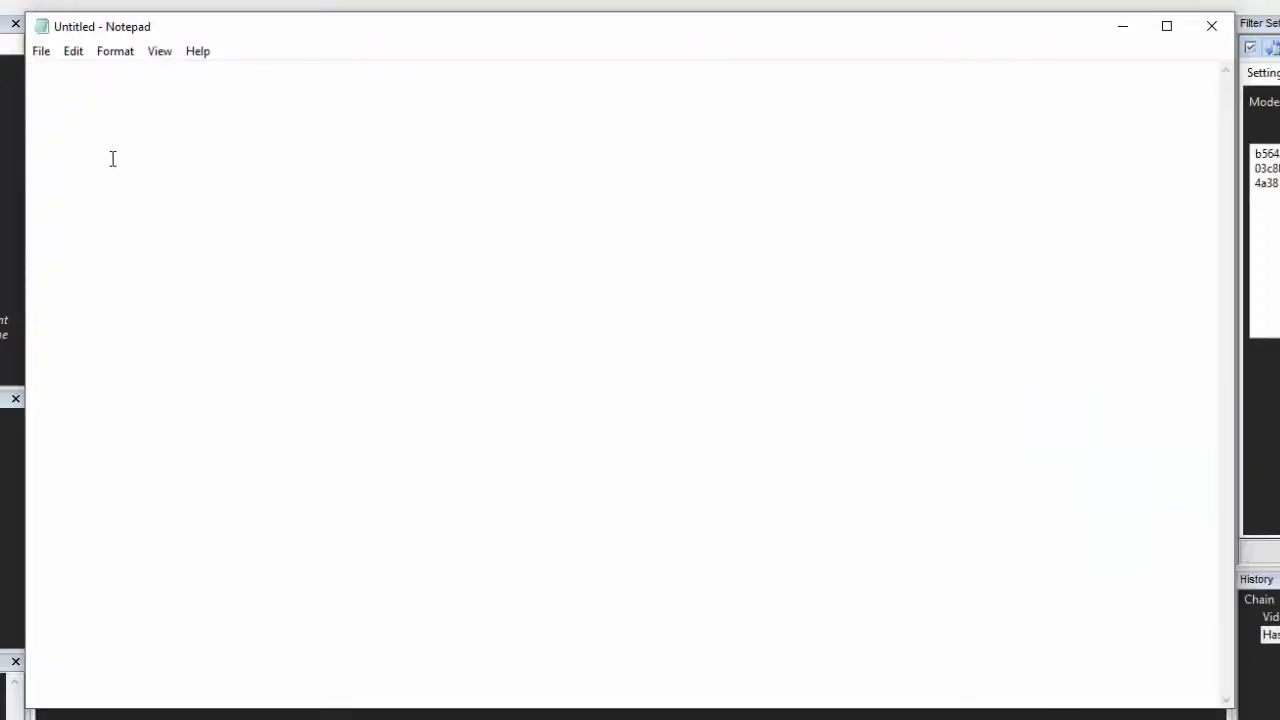
Paste the copied Amped FIVE system info into Notepad and scroll through it
{"action": "key", "text": "ctrl+v"}
{"action": "scroll", "coordinate": [834, 251], "scroll_direction": "up", "scroll_amount": 4}
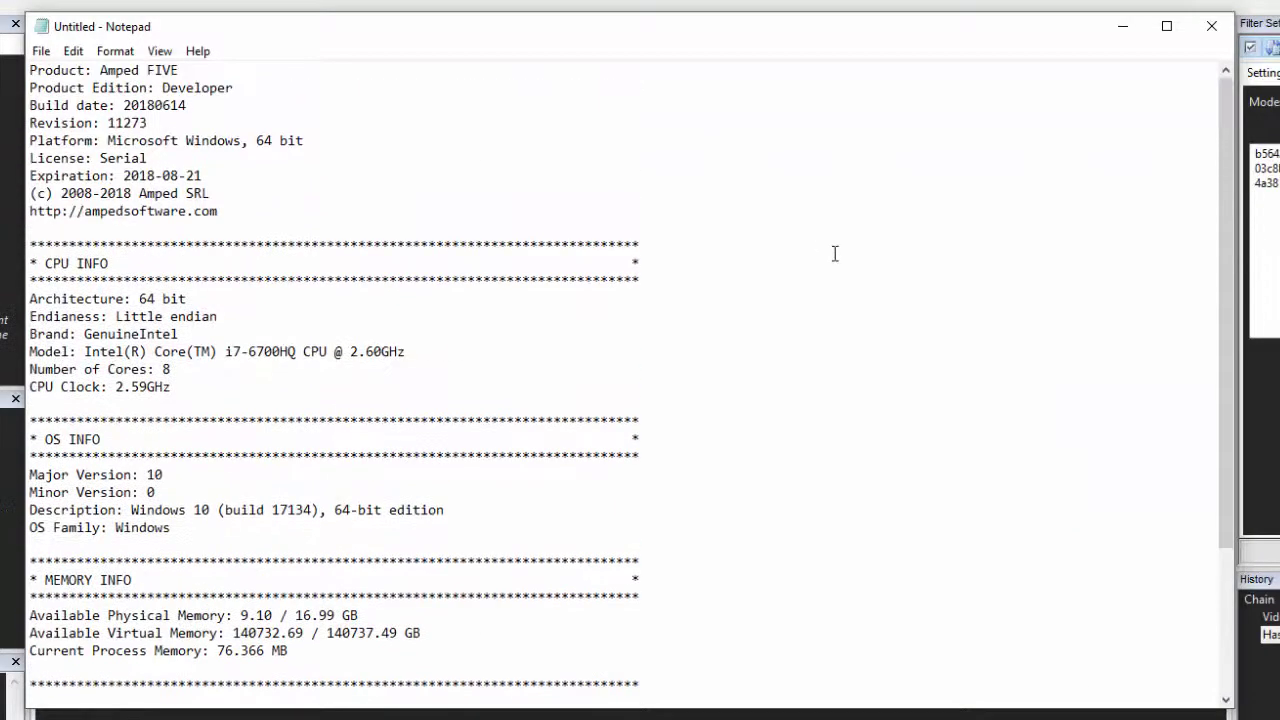
{"action": "scroll", "coordinate": [835, 253], "scroll_direction": "down", "scroll_amount": 2}
{"action": "scroll", "coordinate": [835, 253], "scroll_direction": "down", "scroll_amount": 2}
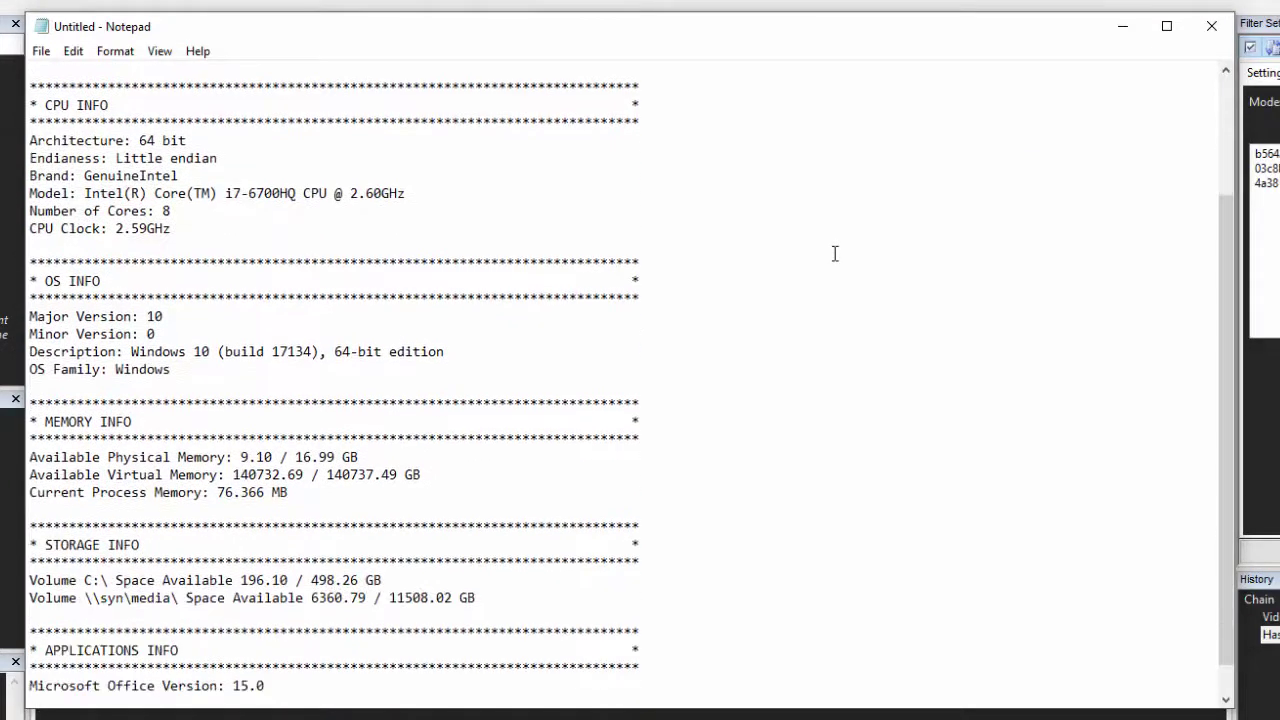